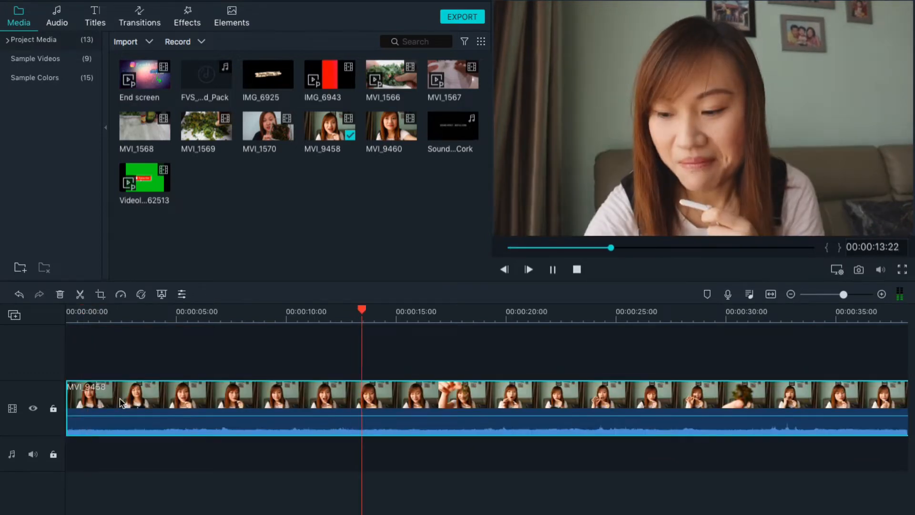
- Detach the audio from the MVI_9458 clip and delete the detached audio
{"action": "key", "text": "space"}
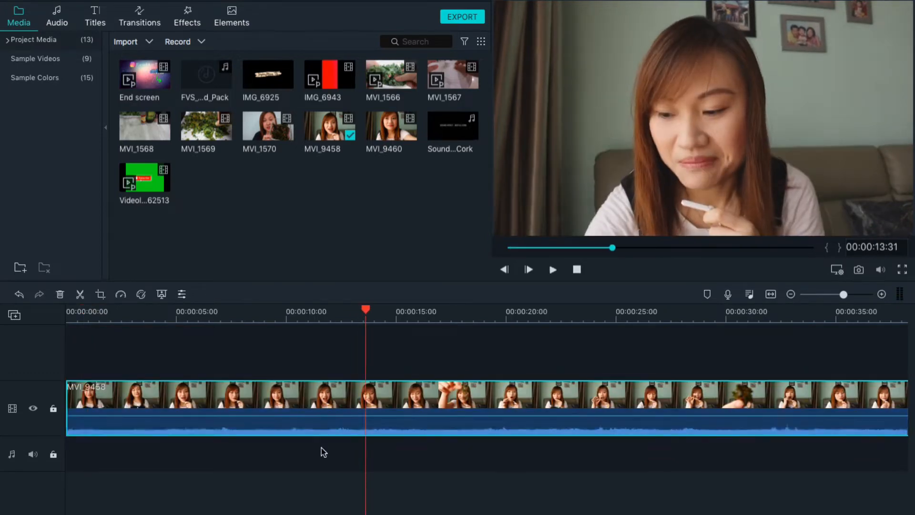
{"action": "right_click", "coordinate": [310, 423]}
{"action": "left_click", "coordinate": [319, 422]}
{"action": "left_click", "coordinate": [300, 460]}
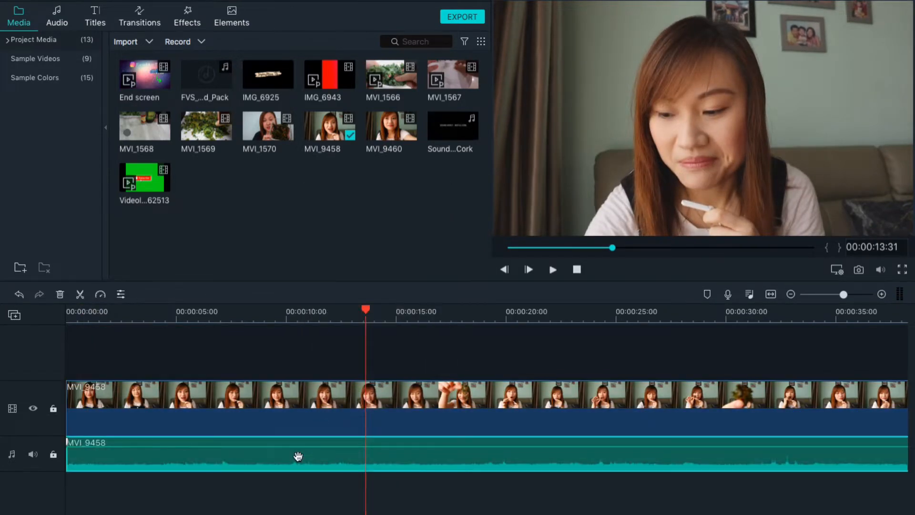
{"action": "key", "text": "Delete"}
- Place IMG_6943 above the MVI_9458 clip at the timeline start, detach its audio and delete its picture part
{"action": "left_click_drag", "start_coordinate": [271, 310], "coordinate": [72, 342]}
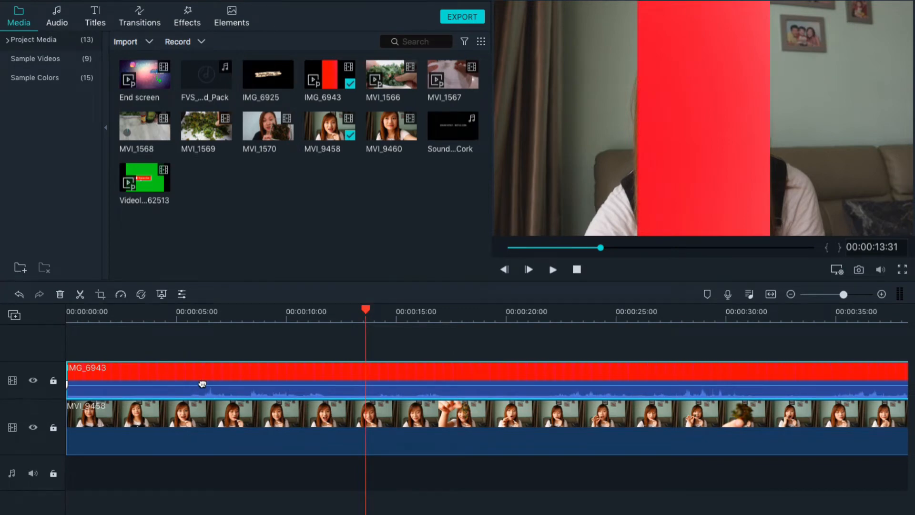
{"action": "right_click", "coordinate": [202, 384]}
{"action": "left_click", "coordinate": [248, 422]}
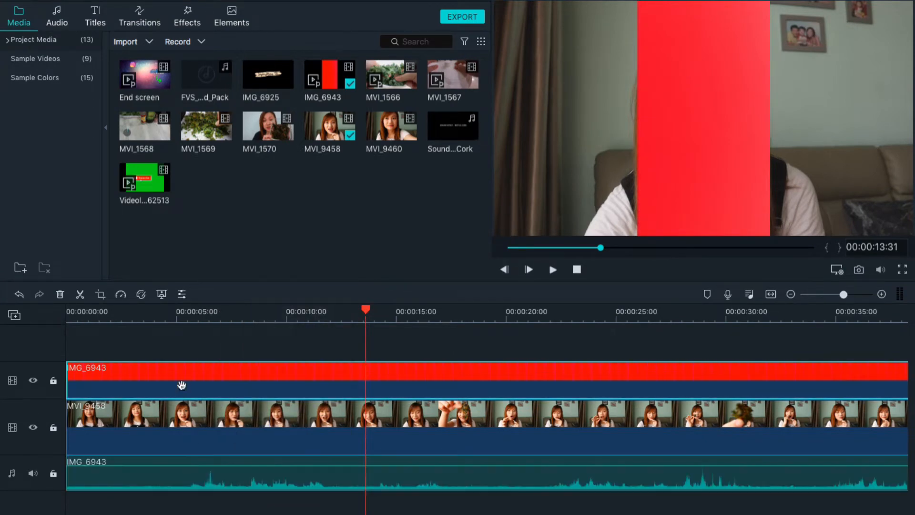
{"action": "key", "text": "Delete"}
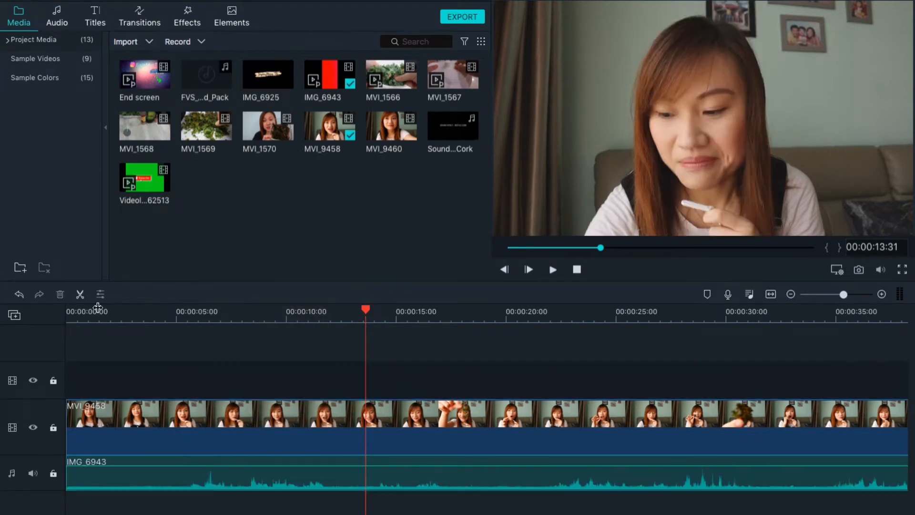
- Trim the start of the IMG_6943 audio and pull it back to the timeline start, checking its sync with MVI_9458 by playback
{"action": "left_click", "coordinate": [69, 310]}
{"action": "key", "text": "space"}
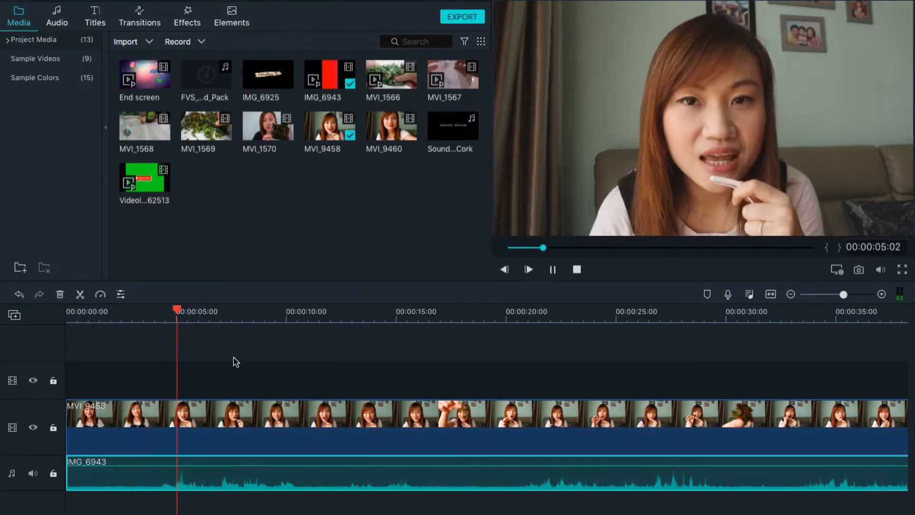
{"action": "key", "text": "space"}
{"action": "left_click", "coordinate": [81, 474]}
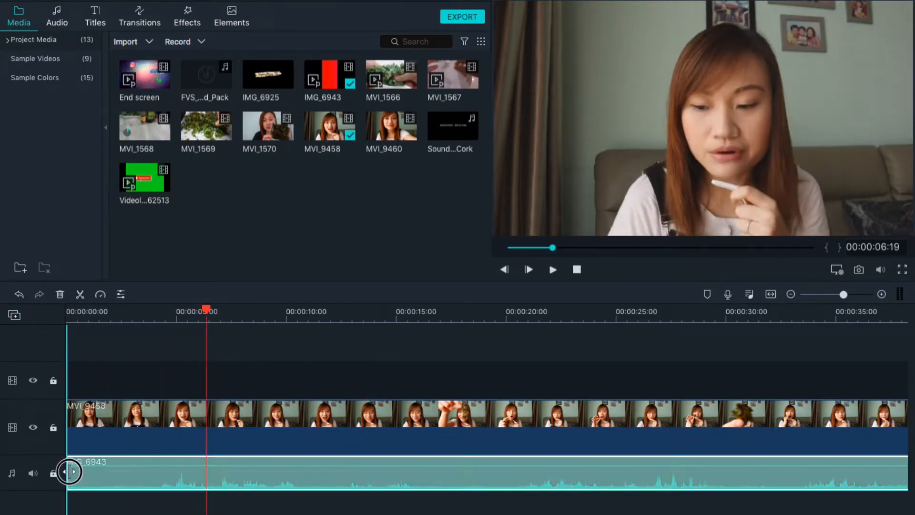
{"action": "left_click", "coordinate": [160, 313]}
{"action": "key", "text": "space"}
{"action": "key", "text": "space"}
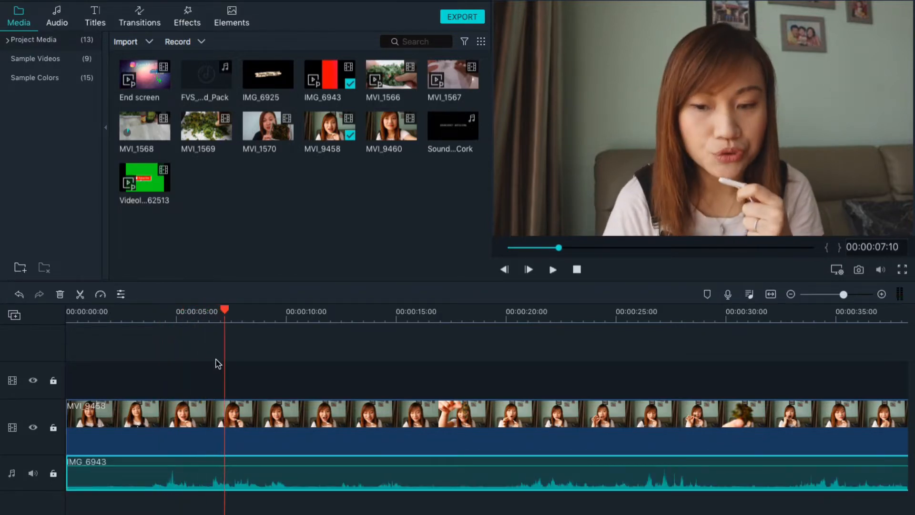
{"action": "left_click_drag", "start_coordinate": [67, 477], "coordinate": [122, 485]}
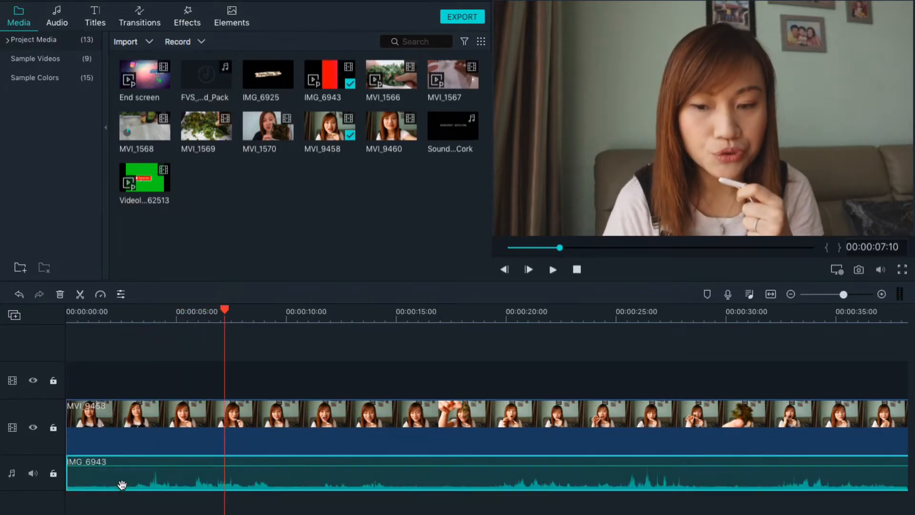
- Fine-tune the IMG_6943 audio by trimming its start in small amounts until it matches the speaker's lips during playback
{"action": "left_click", "coordinate": [156, 313]}
{"action": "key", "text": "space"}
{"action": "key", "text": "space"}
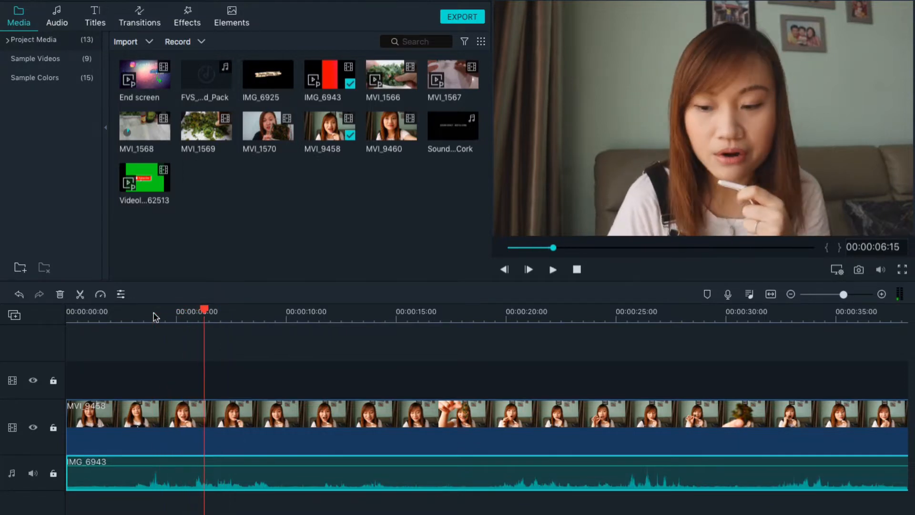
{"action": "left_click_drag", "start_coordinate": [69, 477], "coordinate": [126, 481]}
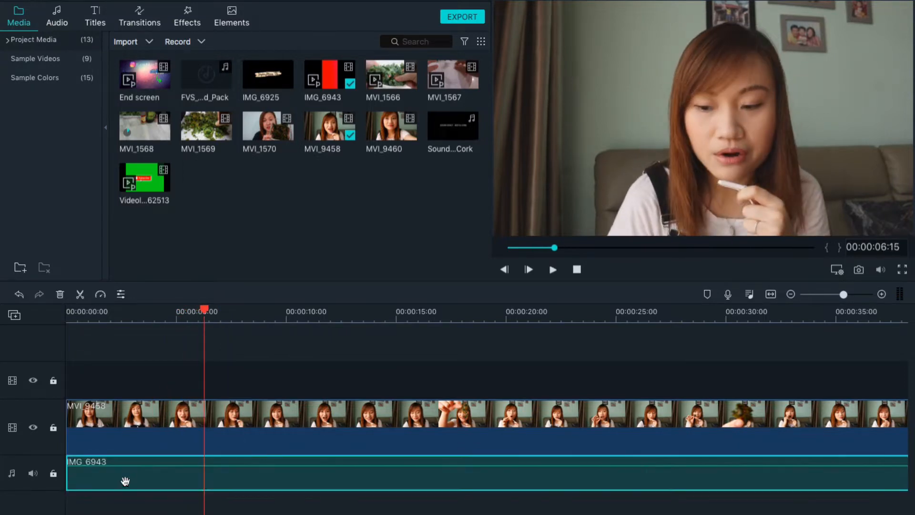
{"action": "left_click", "coordinate": [153, 312]}
{"action": "key", "text": "space"}
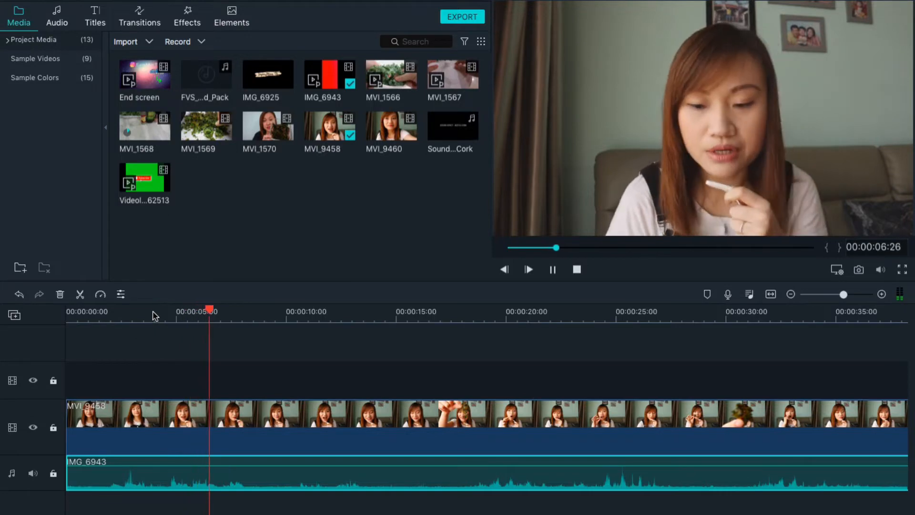
{"action": "left_click_drag", "start_coordinate": [67, 477], "coordinate": [116, 478]}
{"action": "left_click", "coordinate": [113, 315]}
{"action": "key", "text": "space"}
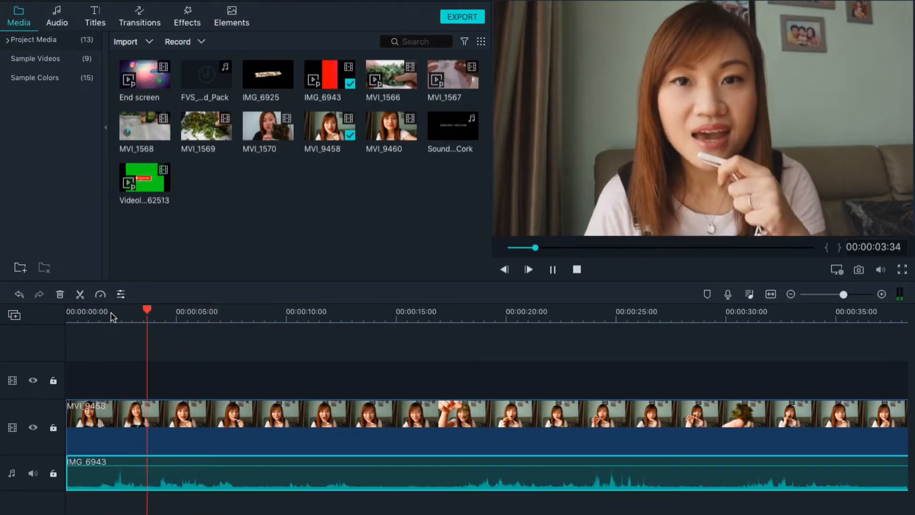
{"action": "key", "text": "XF86AudioRaiseVolume"}
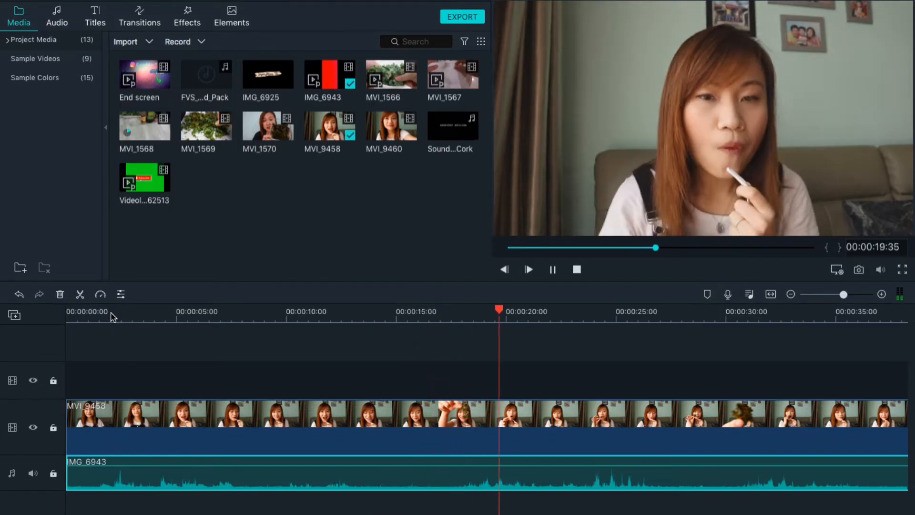
{"action": "key", "text": "space"}
- Split the MVI_9458 video and the IMG_6943 audio at 00:00:37:11 and delete both end parts
{"action": "scroll", "coordinate": [598, 372], "scroll_direction": "right", "scroll_amount": 5}
{"action": "left_click", "coordinate": [501, 314]}
{"action": "key", "text": "space"}
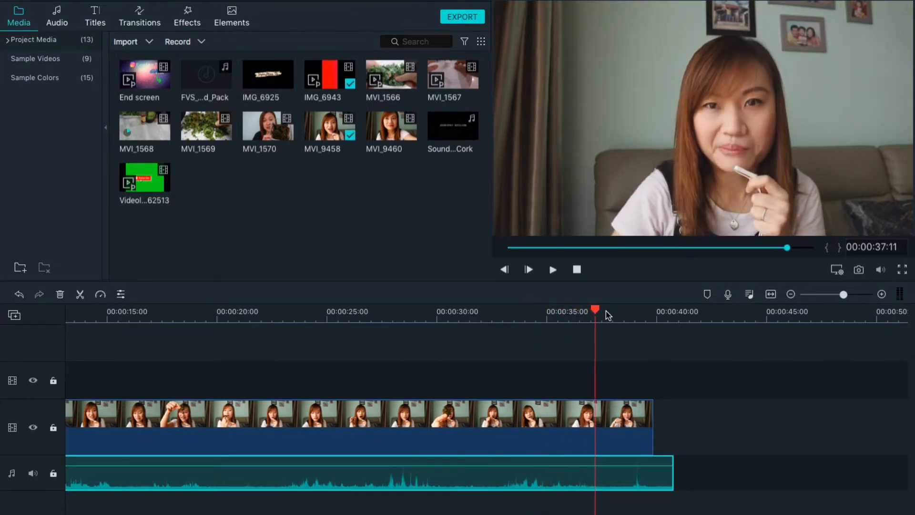
{"action": "left_click", "coordinate": [80, 294]}
{"action": "left_click", "coordinate": [623, 418]}
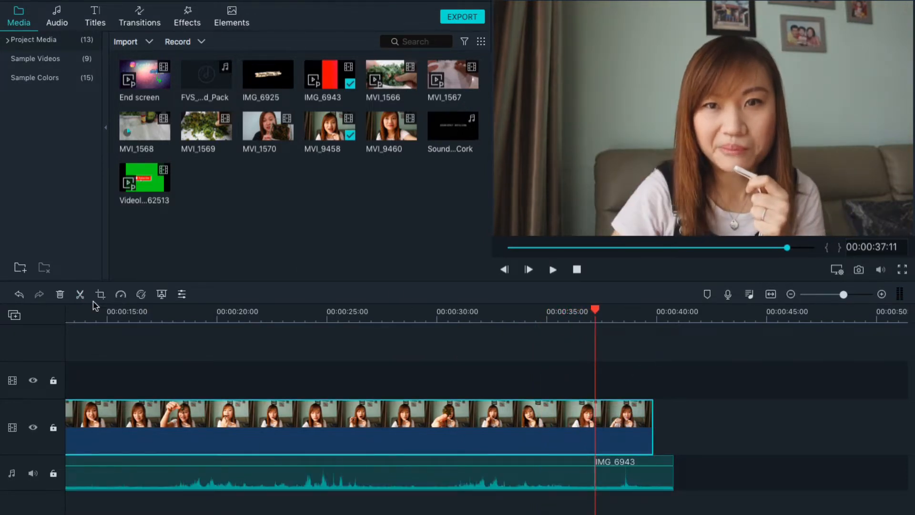
{"action": "left_click", "coordinate": [80, 294]}
{"action": "key", "text": "Delete"}
{"action": "left_click", "coordinate": [642, 461]}
{"action": "key", "text": "Delete"}
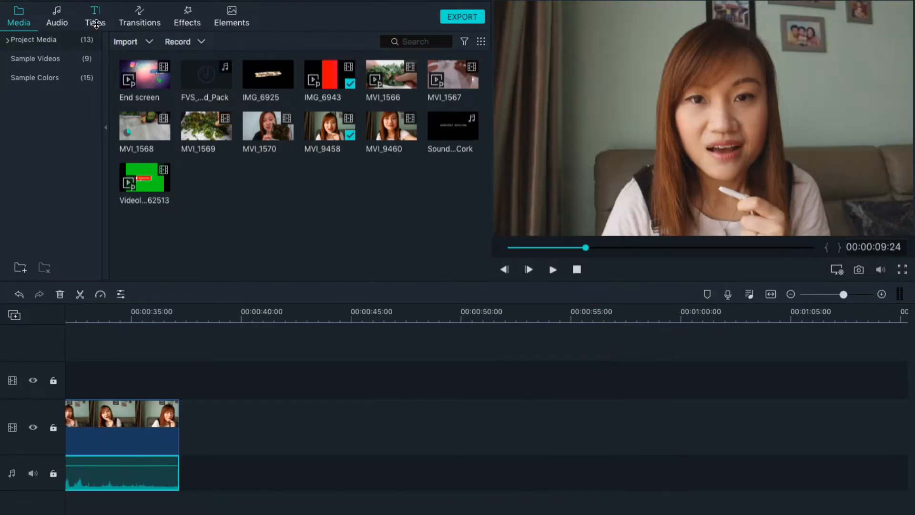
{"action": "left_click", "coordinate": [96, 22]}
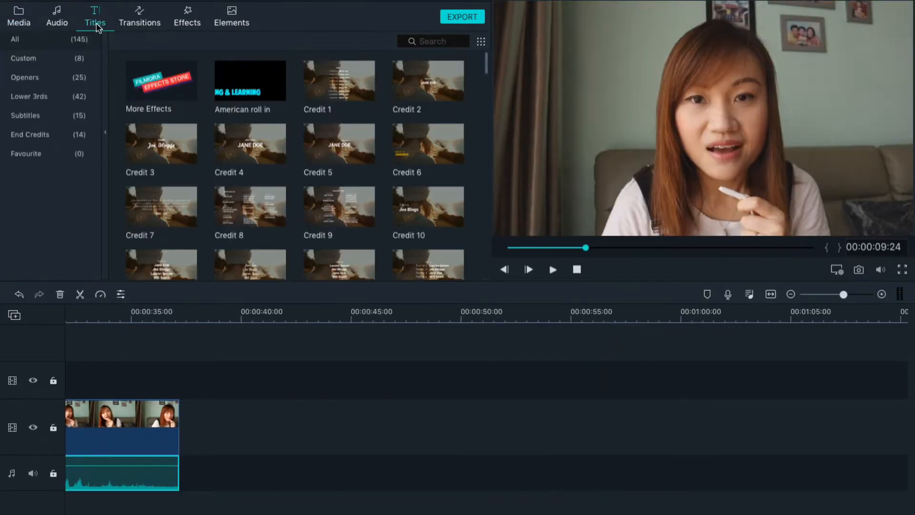
{"action": "left_click", "coordinate": [25, 78]}
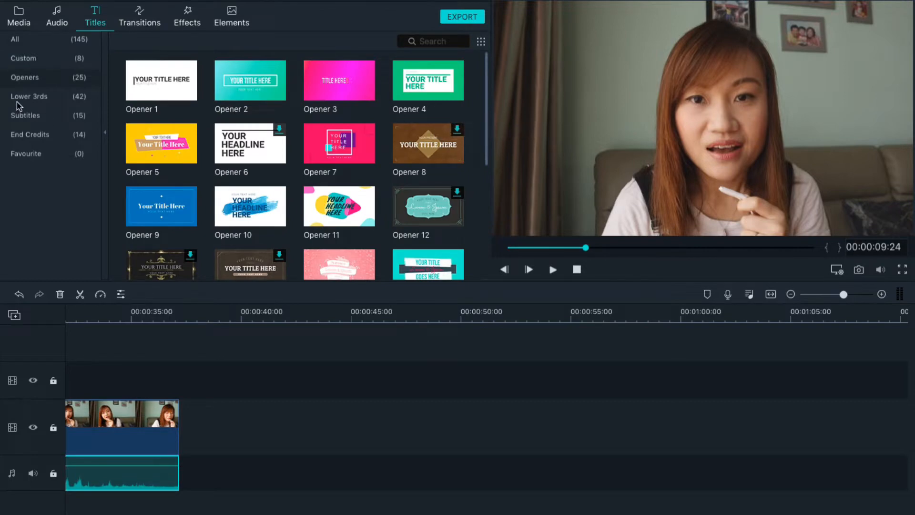
- Add MVI_1569 to the main video track at 00:00:41:28 and split it at 00:00:45:30
{"action": "left_click", "coordinate": [16, 25]}
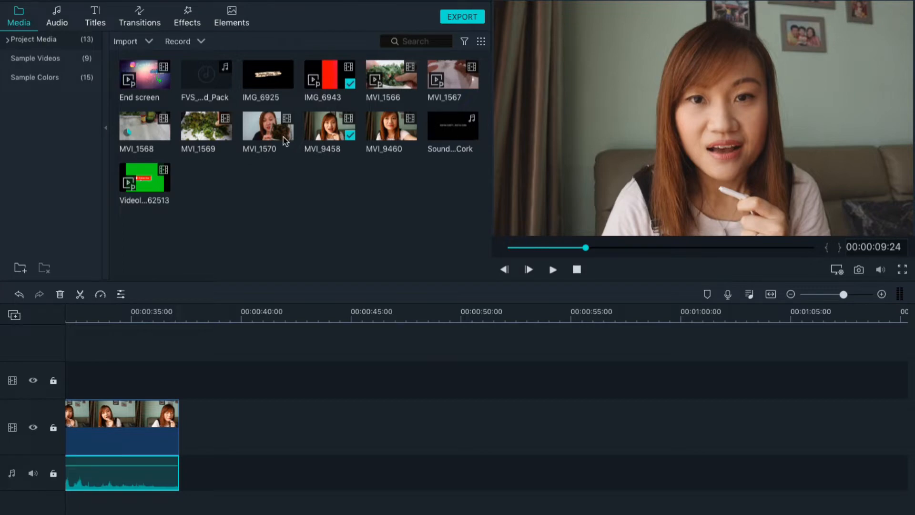
{"action": "left_click_drag", "start_coordinate": [213, 131], "coordinate": [277, 402]}
{"action": "left_click", "coordinate": [275, 315]}
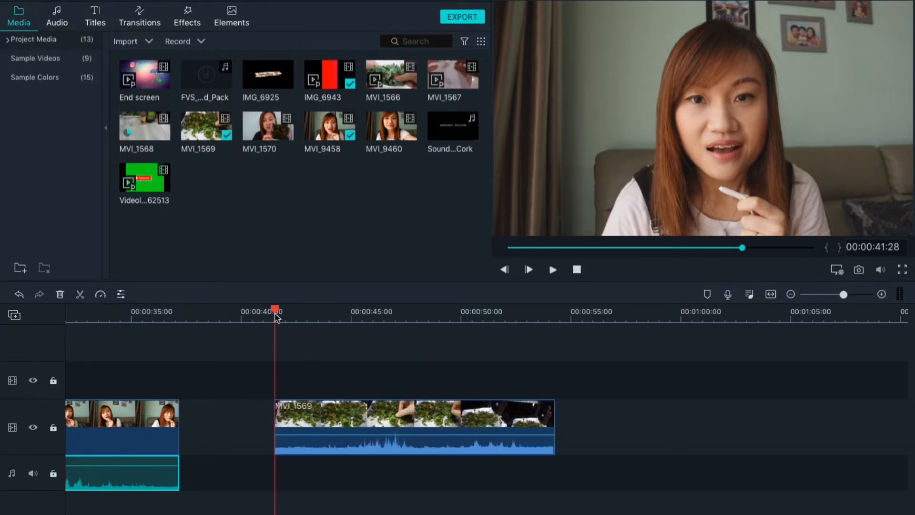
{"action": "key", "text": "space"}
{"action": "key", "text": "space"}
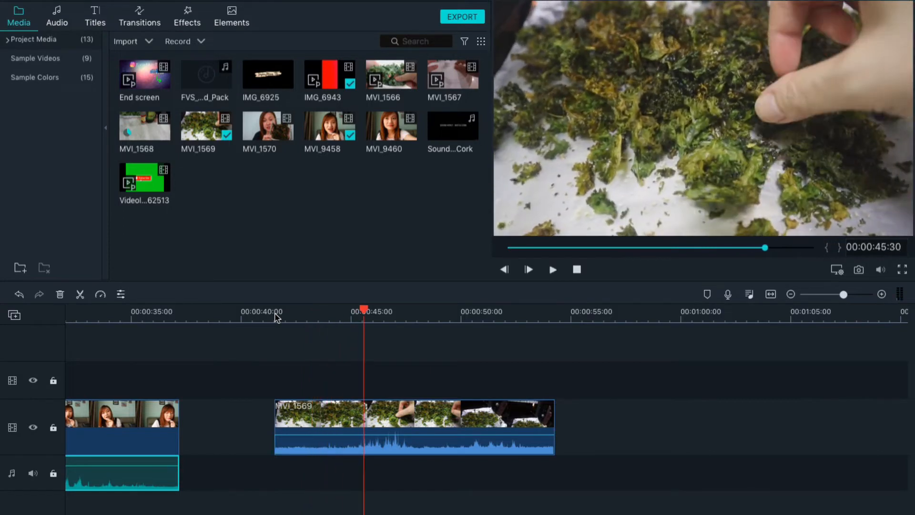
{"action": "left_click", "coordinate": [81, 295]}
- Play through MVI_1569 to find the end of the wanted part and split it at 00:00:48:26
{"action": "key", "text": "space"}
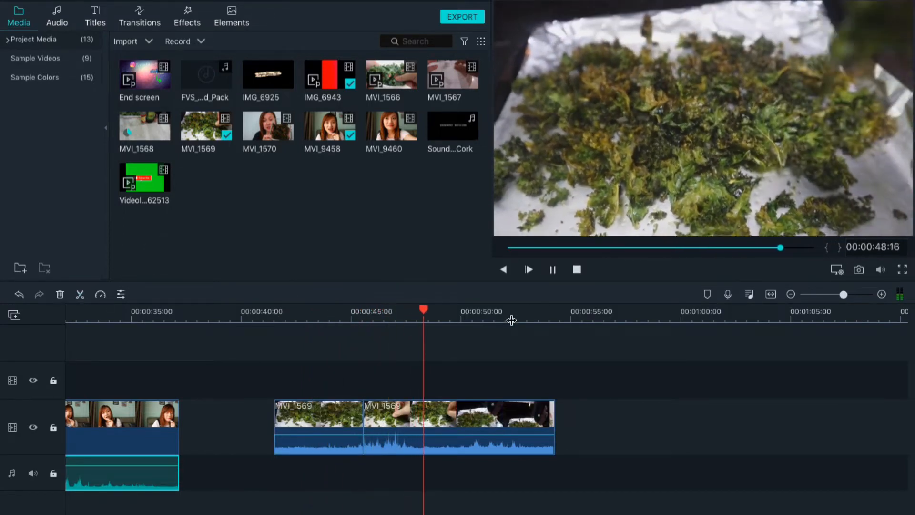
{"action": "key", "text": "space"}
{"action": "key", "text": "space"}
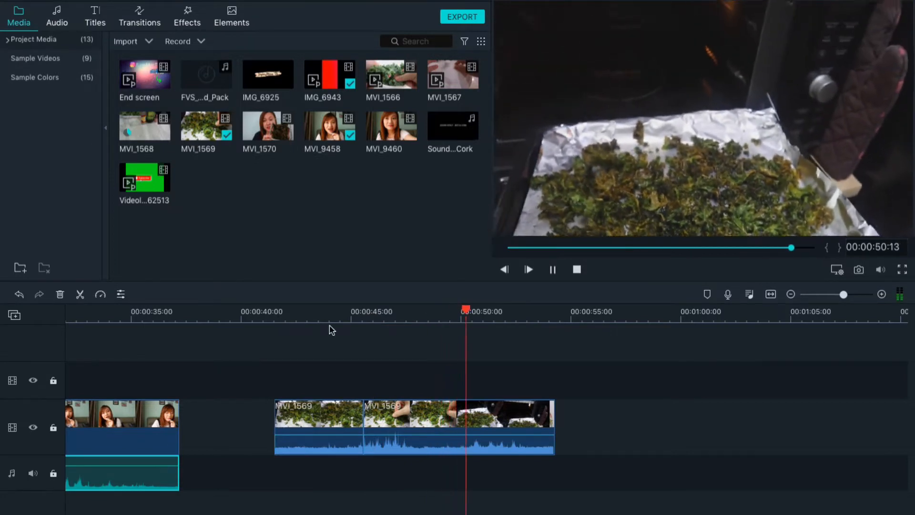
{"action": "key", "text": "space"}
{"action": "left_click", "coordinate": [296, 315]}
{"action": "key", "text": "space"}
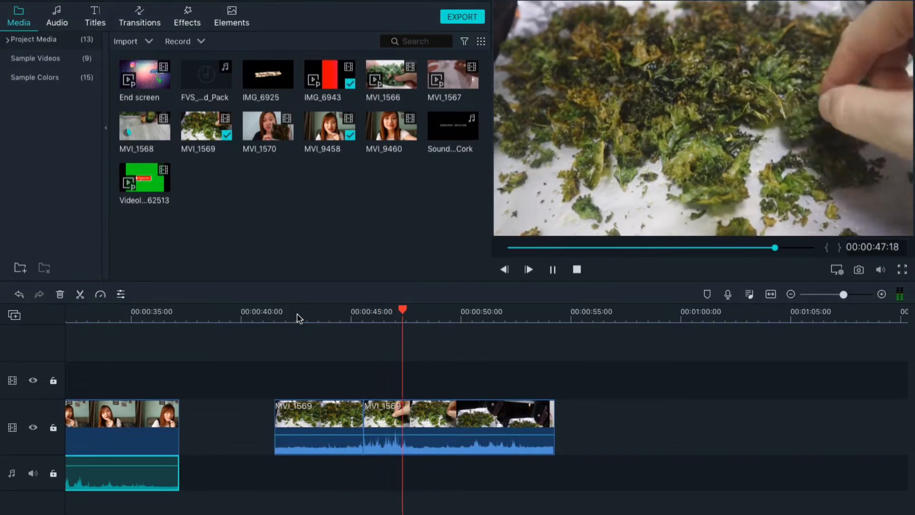
{"action": "key", "text": "space"}
{"action": "key", "text": "space"}
{"action": "key", "text": "space"}
{"action": "left_click", "coordinate": [77, 296]}
- Delete the first and last pieces of MVI_1569 and move the middle piece directly after the MVI_9458 clip
{"action": "left_click", "coordinate": [313, 411]}
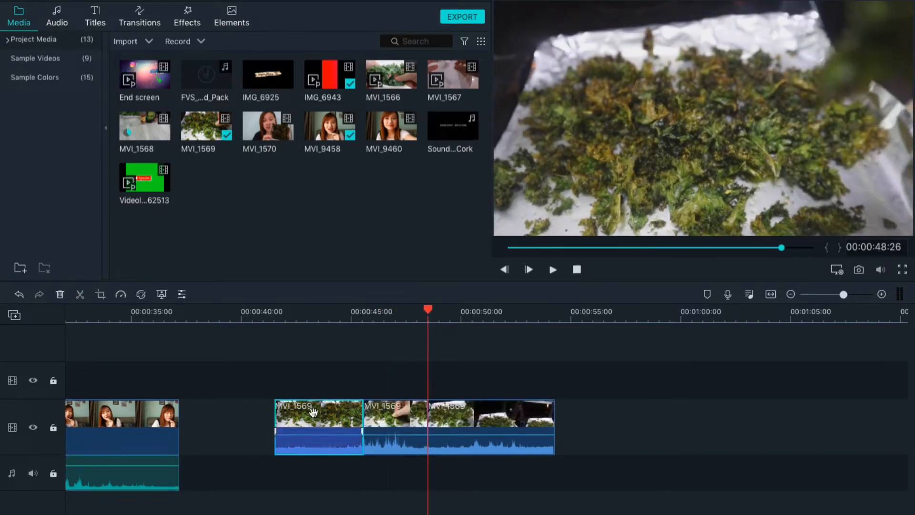
{"action": "key", "text": "Delete"}
{"action": "left_click", "coordinate": [498, 408]}
{"action": "key", "text": "Delete"}
{"action": "left_click_drag", "start_coordinate": [393, 416], "coordinate": [211, 415]}
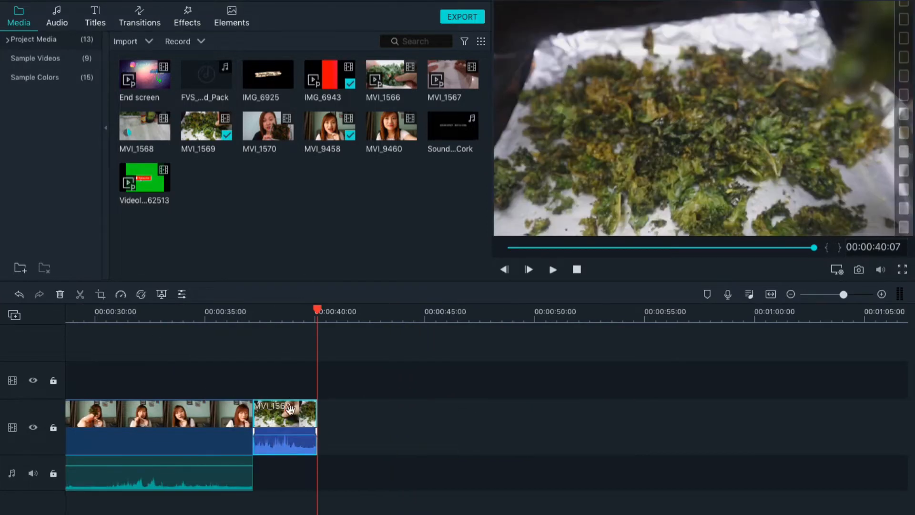
- Detach the audio from the remaining MVI_1569 clip and delete the detached audio
{"action": "right_click", "coordinate": [288, 443]}
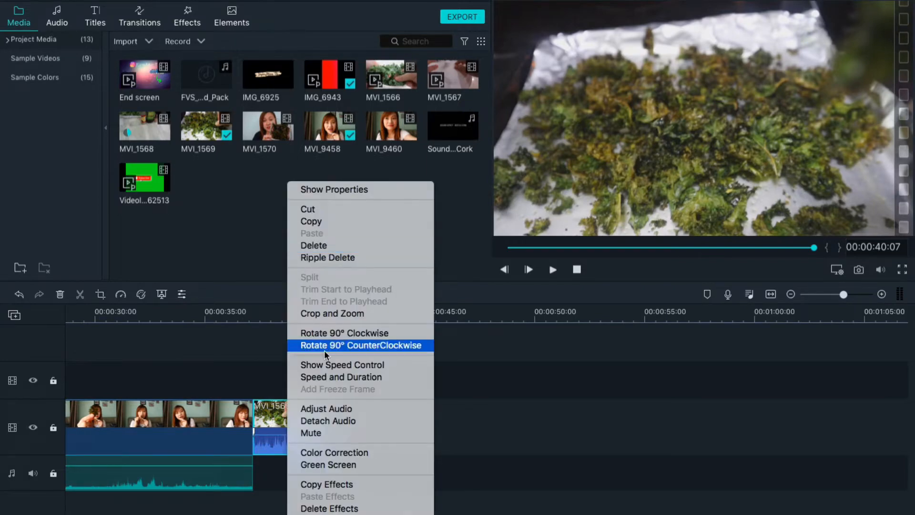
{"action": "left_click", "coordinate": [328, 425]}
{"action": "left_click", "coordinate": [293, 471]}
{"action": "key", "text": "Delete"}
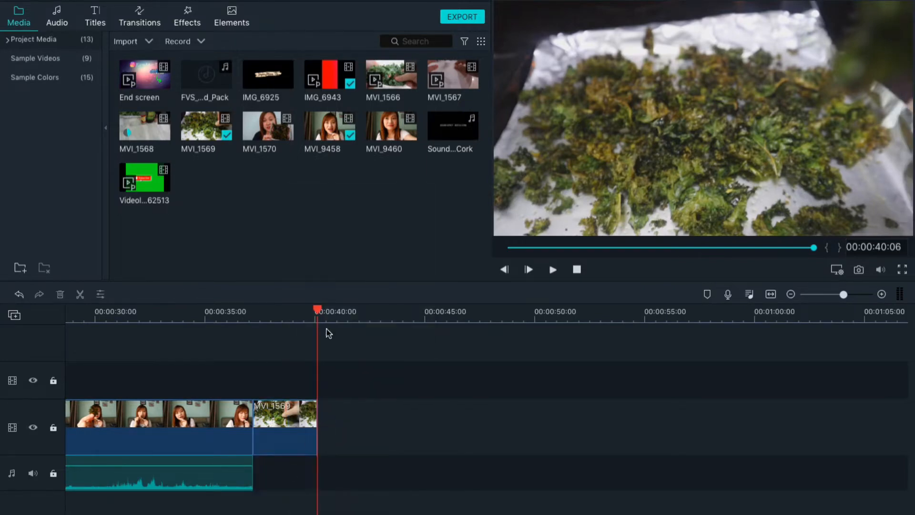
- Slow the MVI_1569 clip to 0.50x speed and play it back
{"action": "left_click", "coordinate": [277, 421]}
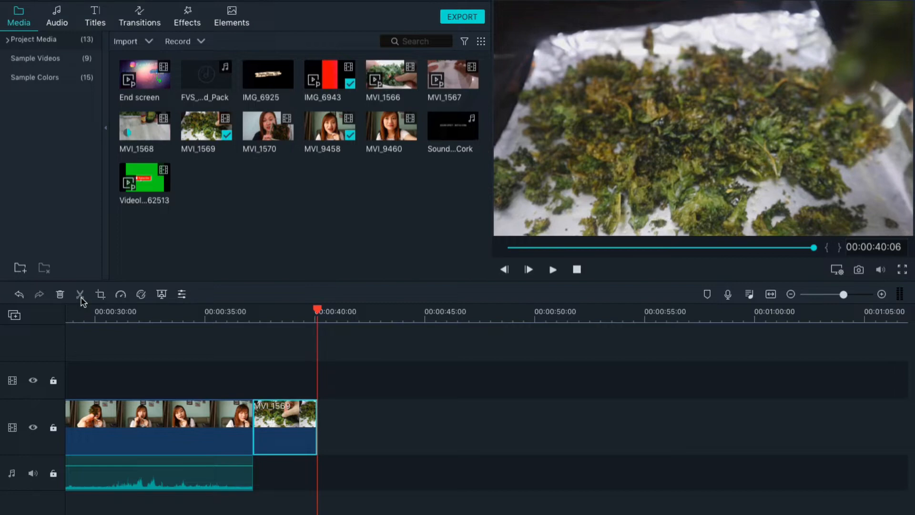
{"action": "left_click", "coordinate": [121, 294]}
{"action": "mouse_move", "coordinate": [135, 329]}
{"action": "left_click", "coordinate": [217, 326]}
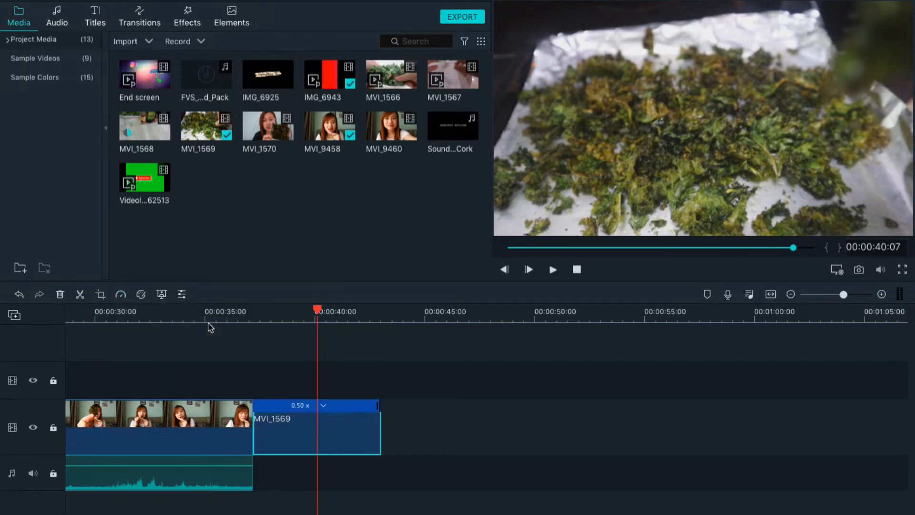
{"action": "left_click", "coordinate": [266, 312]}
{"action": "key", "text": "space"}
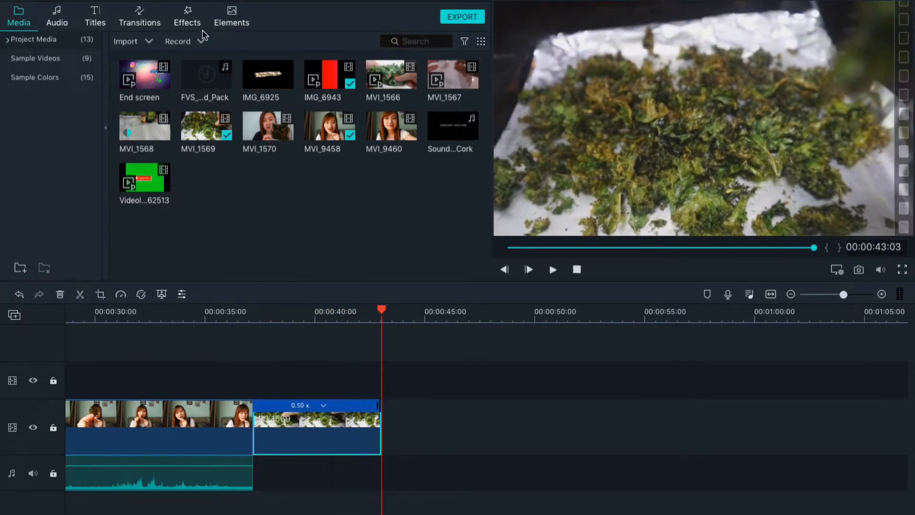
- Add the favourite Flash transition between the MVI_9458 and MVI_1569 clips and play back the cut
{"action": "left_click", "coordinate": [142, 19]}
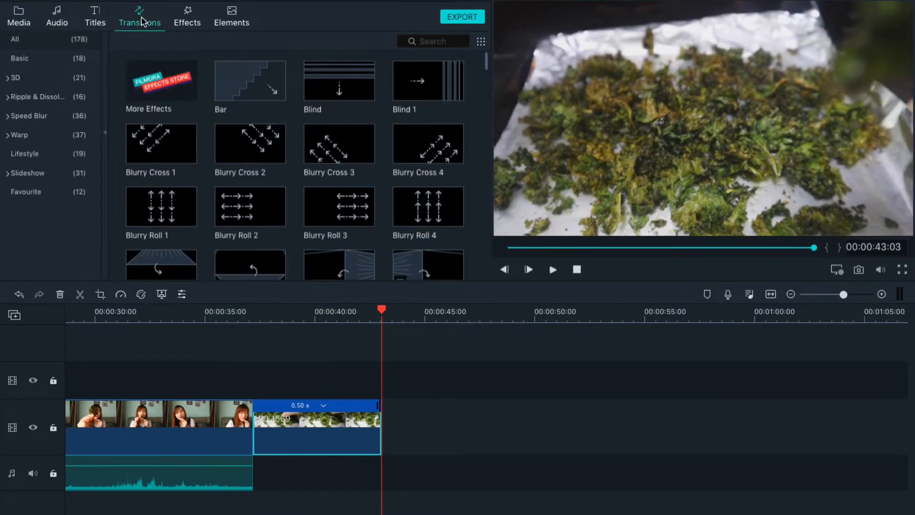
{"action": "left_click", "coordinate": [40, 61]}
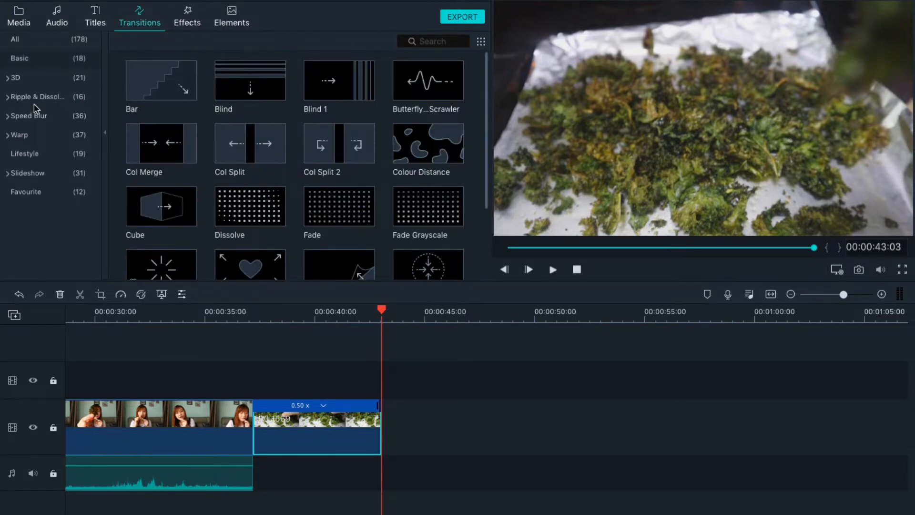
{"action": "left_click", "coordinate": [37, 194]}
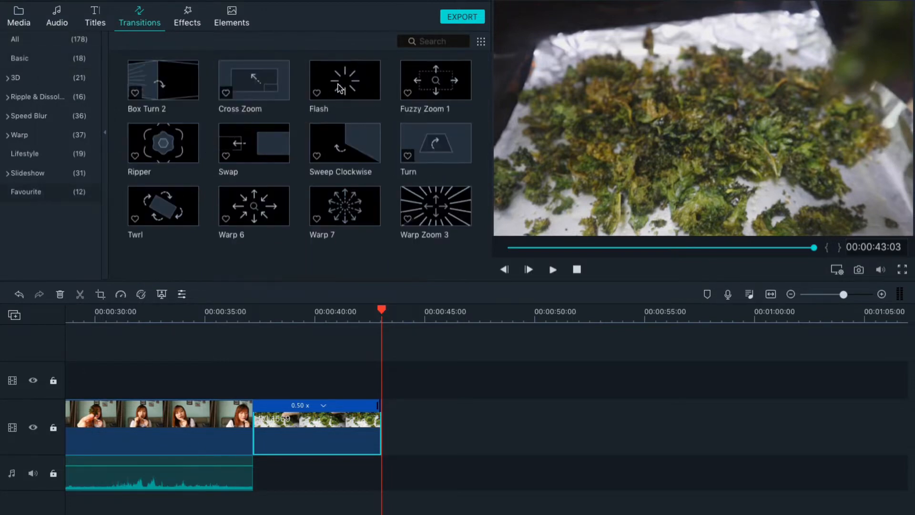
{"action": "left_click_drag", "start_coordinate": [339, 87], "coordinate": [243, 424]}
{"action": "left_click", "coordinate": [858, 318]}
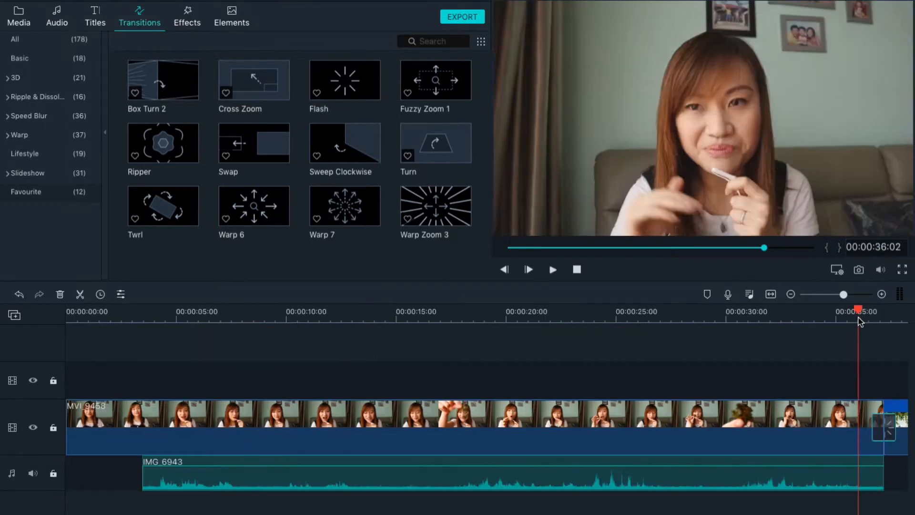
{"action": "key", "text": "space"}
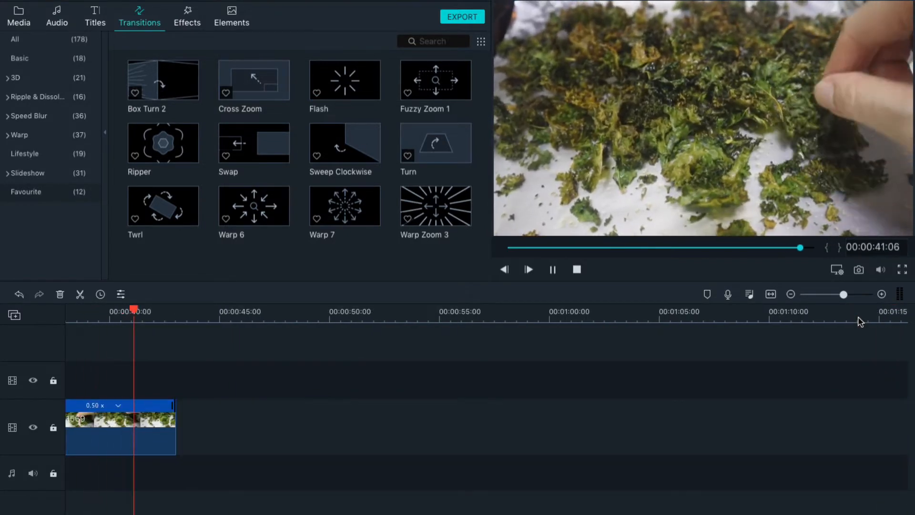
{"action": "key", "text": "space"}
{"action": "scroll", "coordinate": [599, 479], "scroll_direction": "up", "scroll_amount": 5}
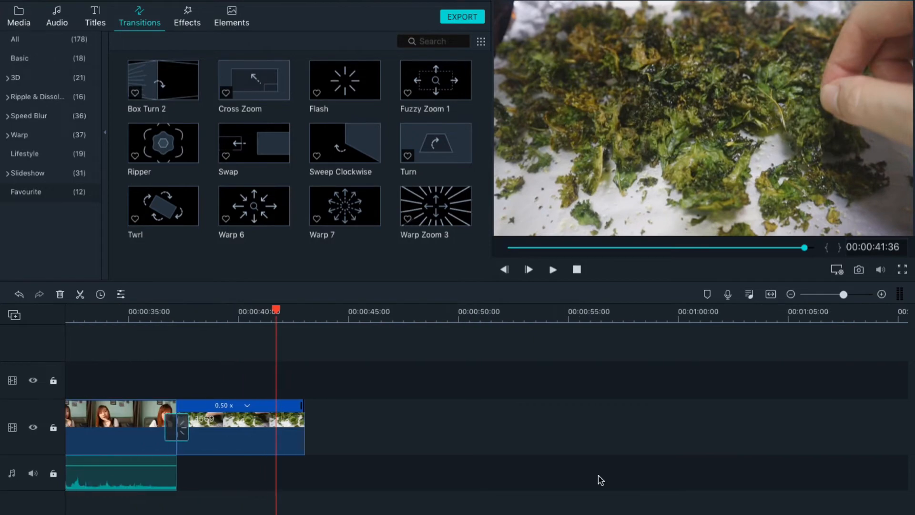
{"action": "left_click_drag", "start_coordinate": [276, 312], "coordinate": [334, 315]}
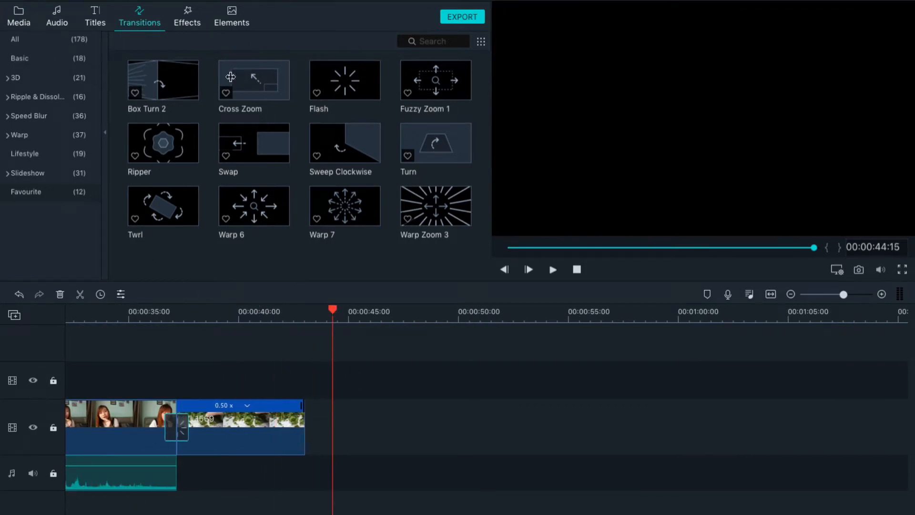
- Place the custom My Text 4 title on the track above MVI_1569 and align its end with the clip's end
{"action": "left_click", "coordinate": [95, 21]}
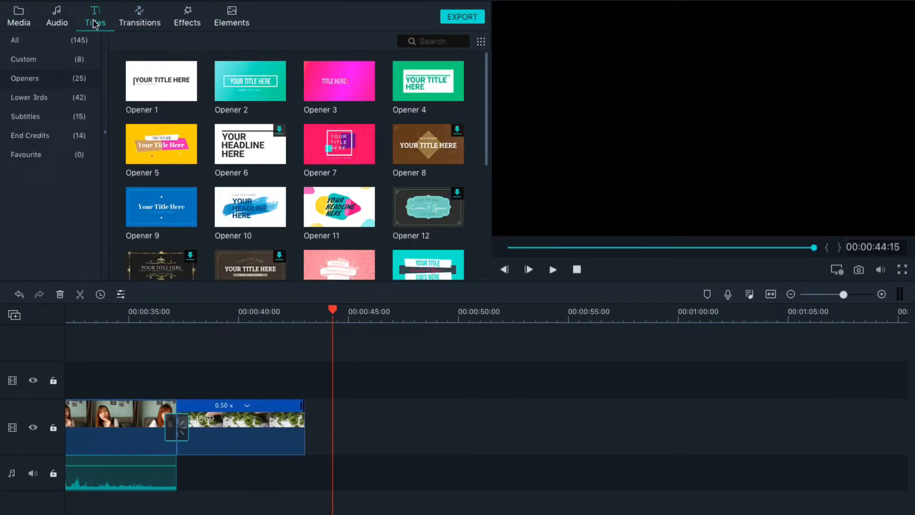
{"action": "left_click", "coordinate": [26, 59]}
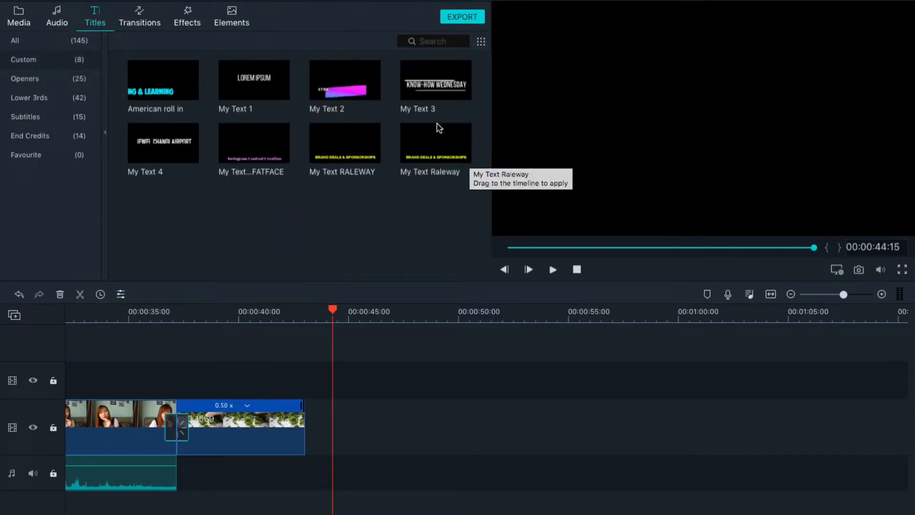
{"action": "left_click_drag", "start_coordinate": [162, 143], "coordinate": [191, 379]}
{"action": "left_click_drag", "start_coordinate": [258, 382], "coordinate": [305, 383]}
- Replace the title text with "KETO FRIENDLY CHIPS" and "RECIPE" on two lines and centre-align it
{"action": "left_click", "coordinate": [215, 313]}
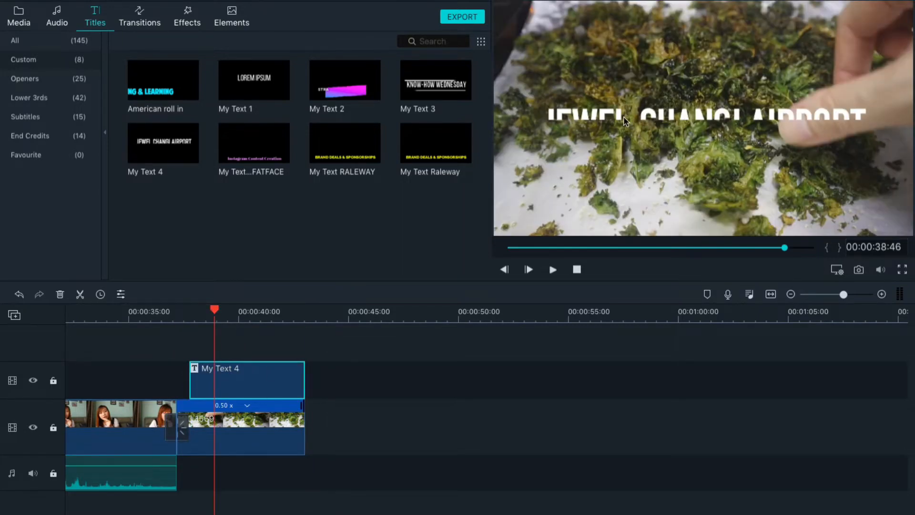
{"action": "double_click", "coordinate": [626, 119]}
{"action": "left_click_drag", "start_coordinate": [328, 30], "coordinate": [218, 30]}
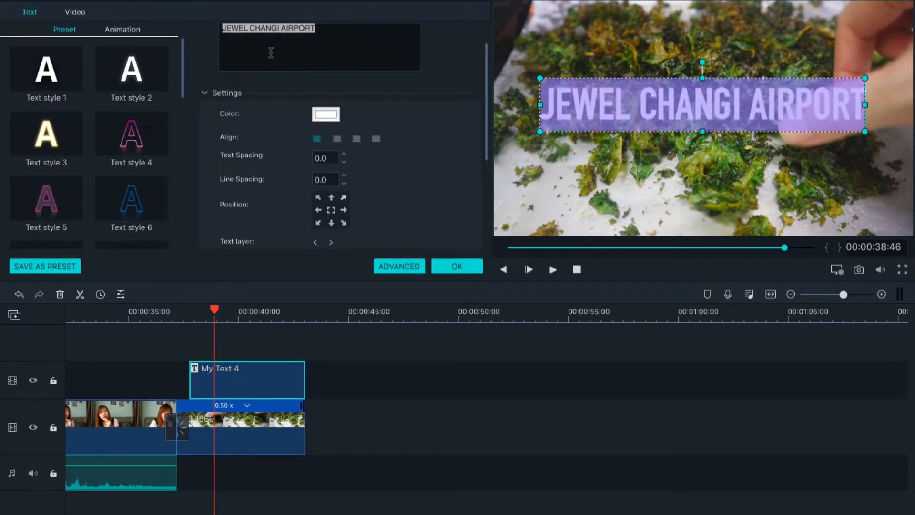
{"action": "type", "text": "KETO "}
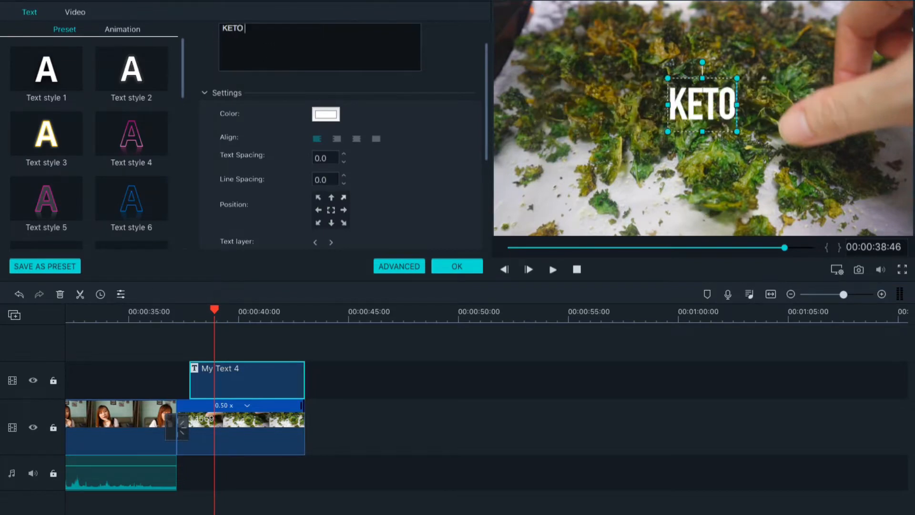
{"action": "type", "text": "FRIENDLY CHIPS"}
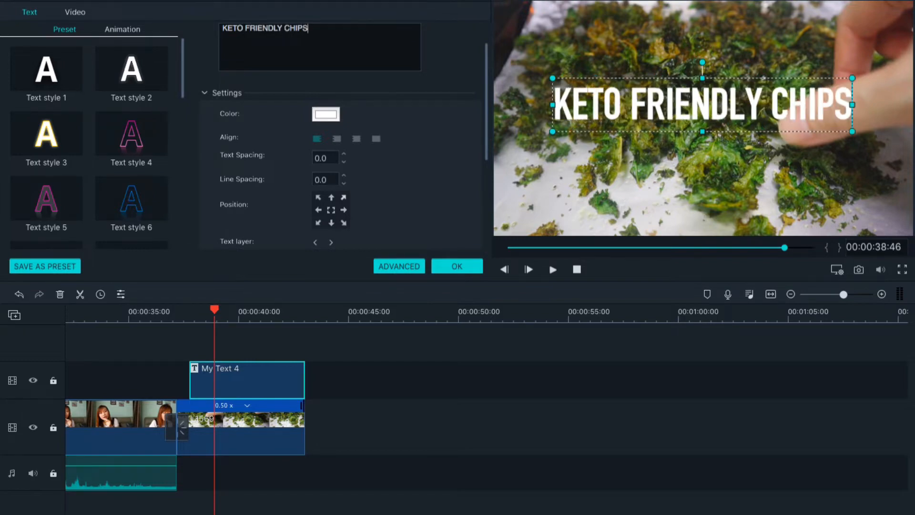
{"action": "key", "text": "Return"}
{"action": "type", "text": "RECIPE"}
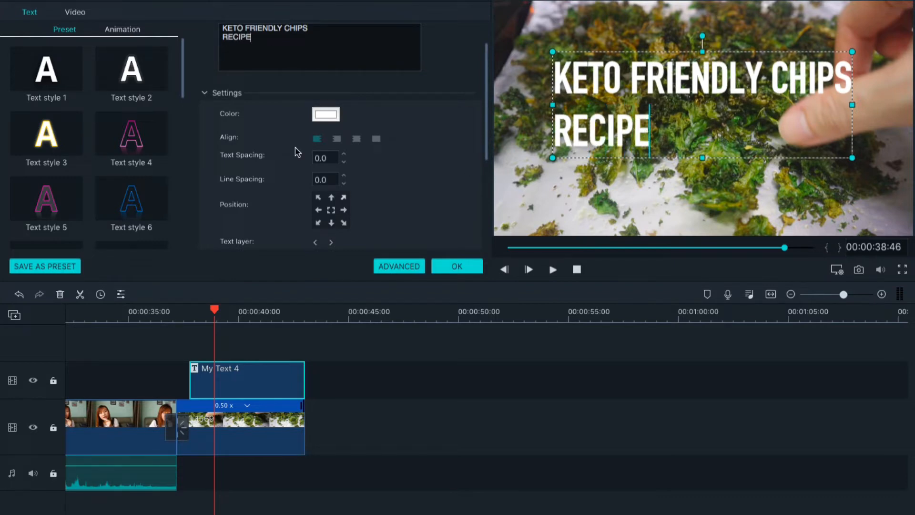
{"action": "left_click", "coordinate": [358, 139]}
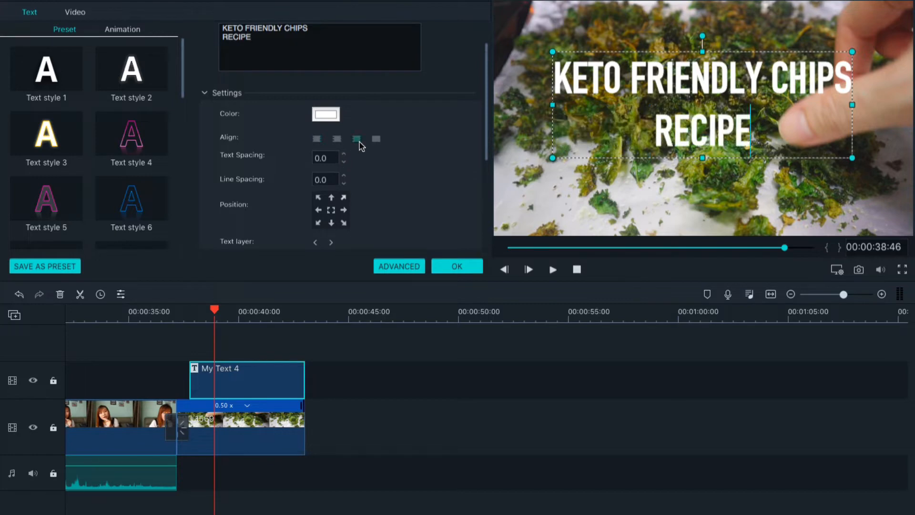
- Play back the title, align its start with MVI_1569 and shorten it to end shortly after 00:00:40:00
{"action": "left_click", "coordinate": [175, 315]}
{"action": "key", "text": "space"}
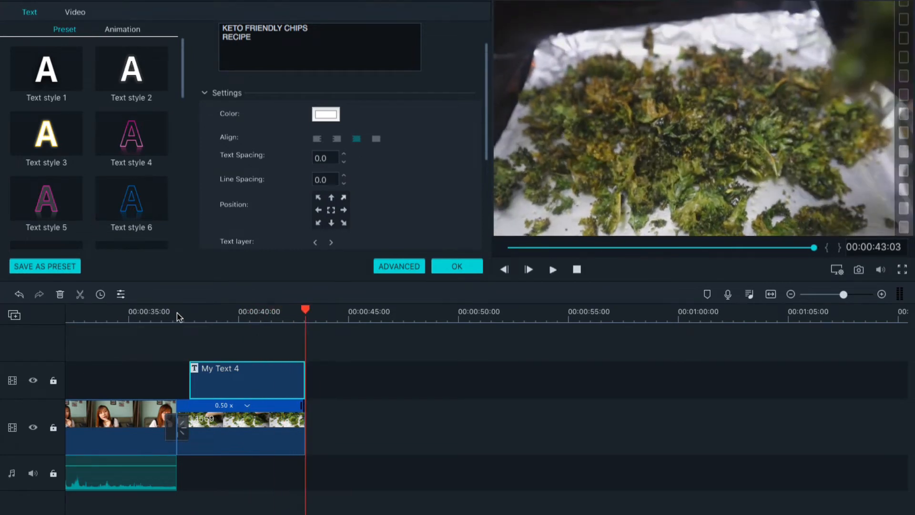
{"action": "left_click_drag", "start_coordinate": [243, 376], "coordinate": [231, 375]}
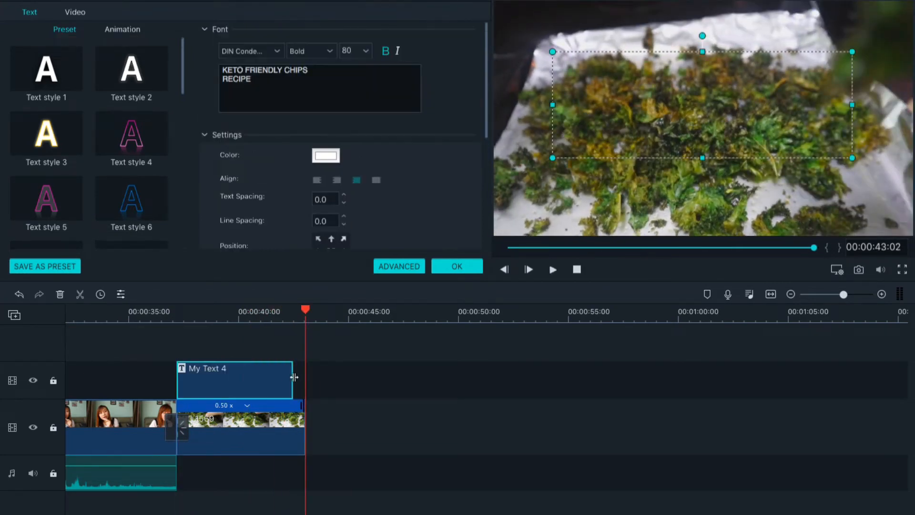
{"action": "left_click_drag", "start_coordinate": [291, 377], "coordinate": [252, 382]}
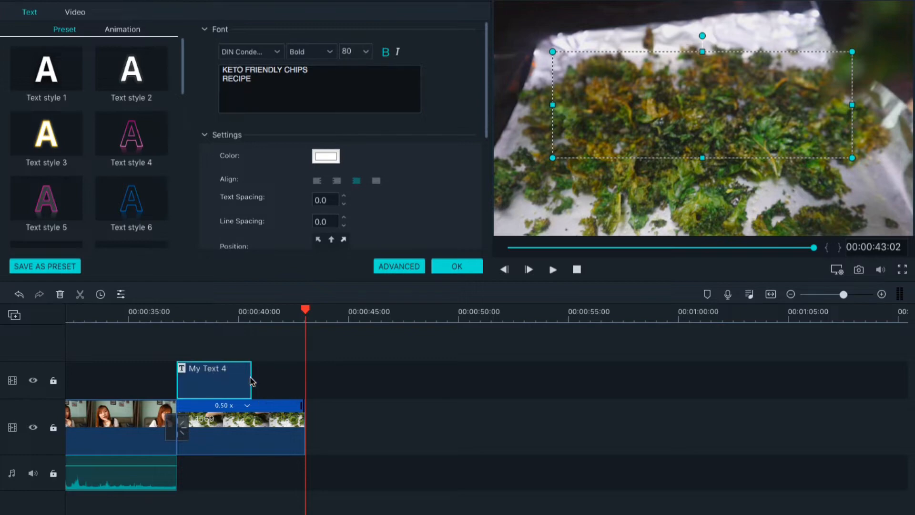
{"action": "left_click", "coordinate": [449, 266]}
- Place the IMG_6925 logo directly after the title on the same track and play it back
{"action": "left_click_drag", "start_coordinate": [270, 78], "coordinate": [255, 379]}
{"action": "key", "text": "space"}
{"action": "key", "text": "space"}
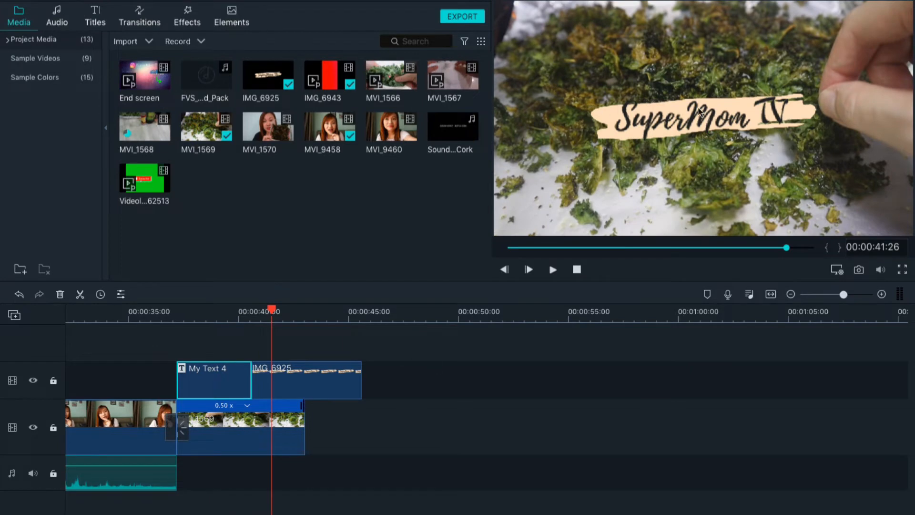
- Enlarge the IMG_6925 logo to 128% scale and reposition it at about X -25.6, Y 43.2
{"action": "double_click", "coordinate": [688, 127]}
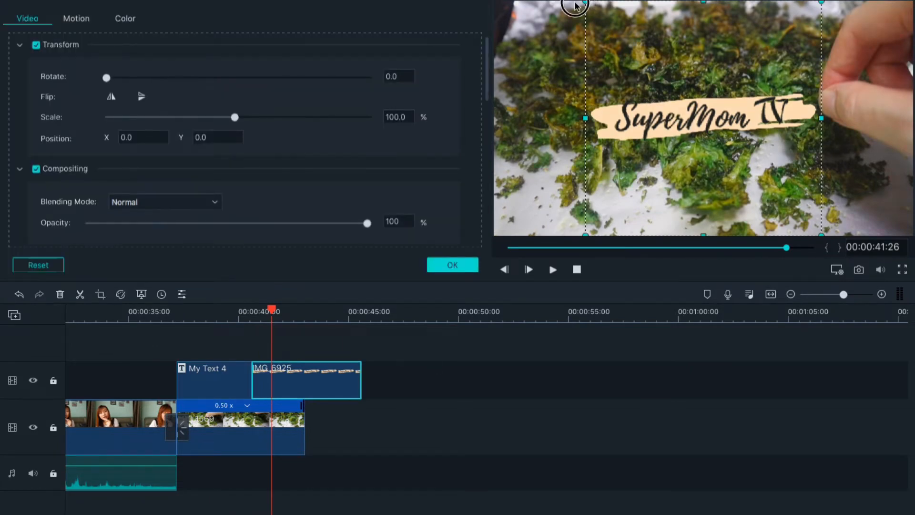
{"action": "left_click_drag", "start_coordinate": [585, 5], "coordinate": [537, 2]}
{"action": "left_click_drag", "start_coordinate": [820, 233], "coordinate": [838, 249]}
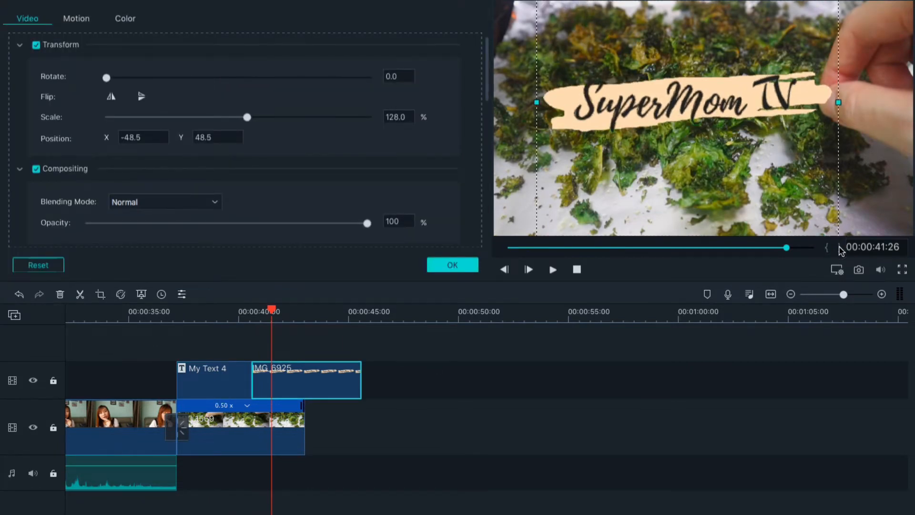
{"action": "left_click_drag", "start_coordinate": [710, 99], "coordinate": [718, 104]}
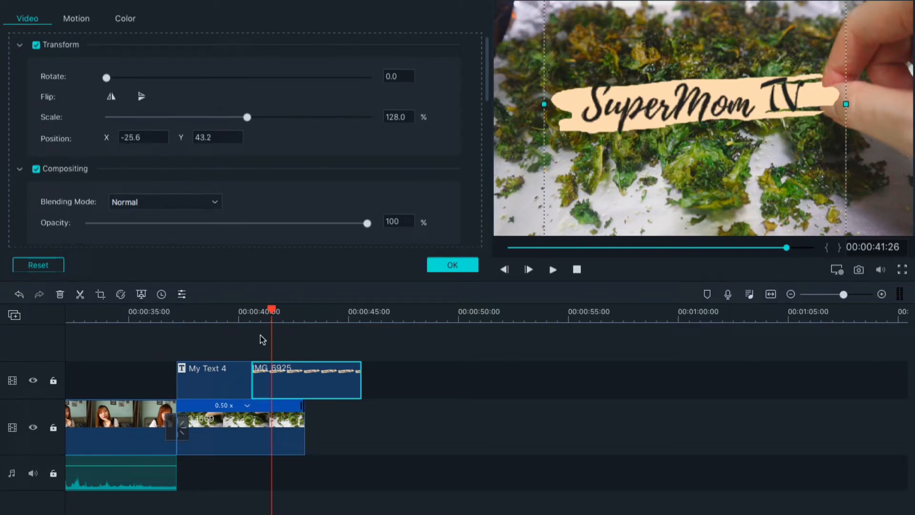
- Play back the enlarged logo and trim the IMG_6925 clip to end together with MVI_1569
{"action": "left_click", "coordinate": [241, 311]}
{"action": "key", "text": "space"}
{"action": "key", "text": "space"}
{"action": "left_click_drag", "start_coordinate": [361, 382], "coordinate": [312, 406]}
- Play back the trimmed logo and apply a motion effect to the IMG_6925 clip
{"action": "left_click", "coordinate": [241, 311]}
{"action": "key", "text": "space"}
{"action": "key", "text": "space"}
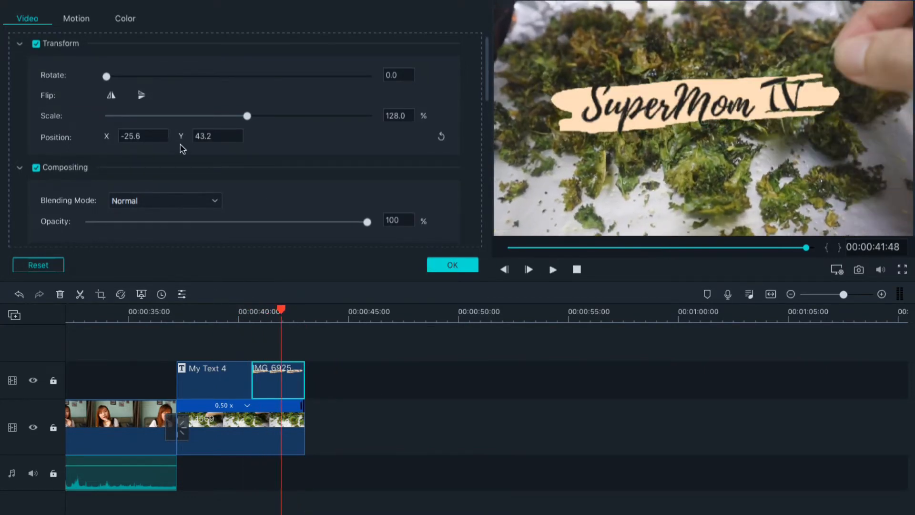
{"action": "left_click", "coordinate": [81, 22]}
{"action": "left_click", "coordinate": [434, 265]}
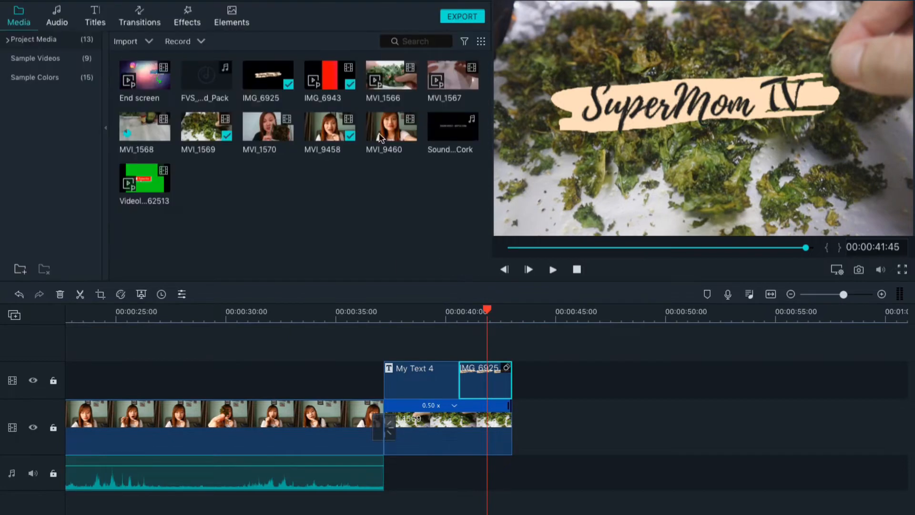
- Append MVI_9460 directly after MVI_1569 and add the Speed Blur transition Simple Roll 7 between them, then play it back
{"action": "left_click_drag", "start_coordinate": [387, 134], "coordinate": [519, 435]}
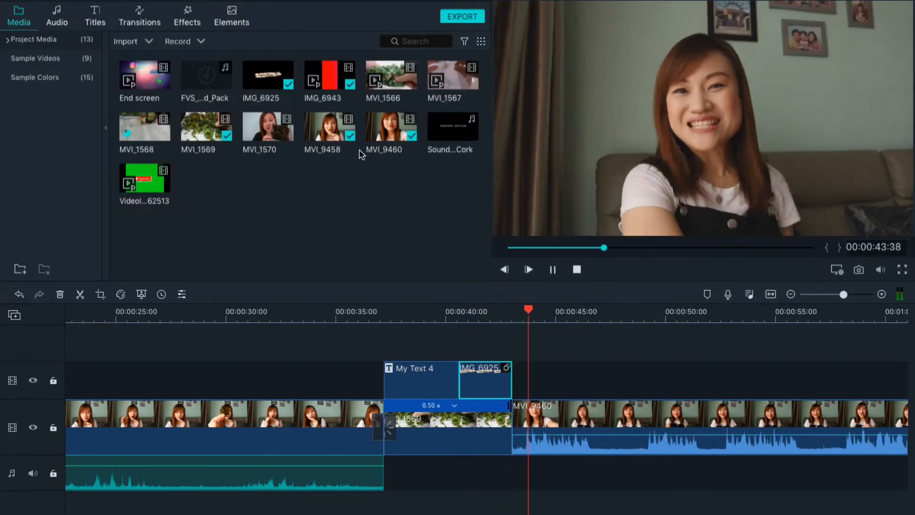
{"action": "left_click", "coordinate": [146, 23]}
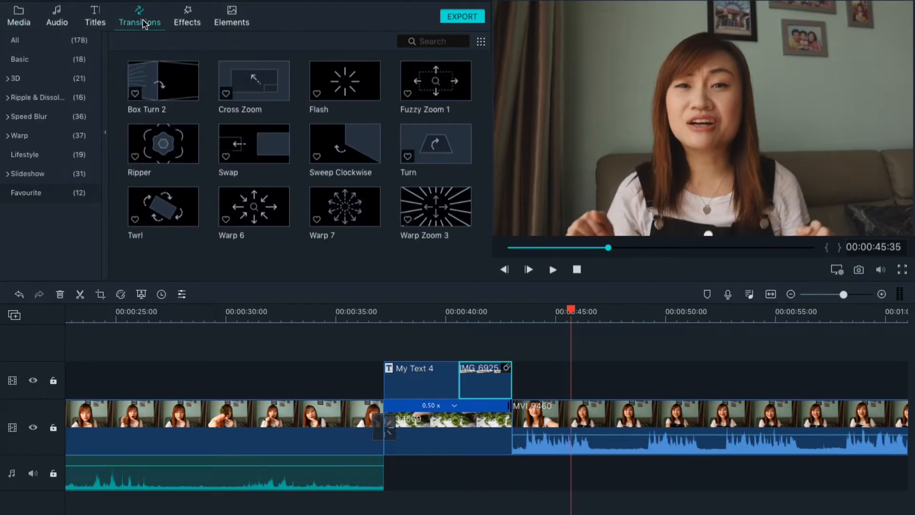
{"action": "left_click", "coordinate": [38, 118]}
{"action": "scroll", "coordinate": [252, 159], "scroll_direction": "down", "scroll_amount": 5}
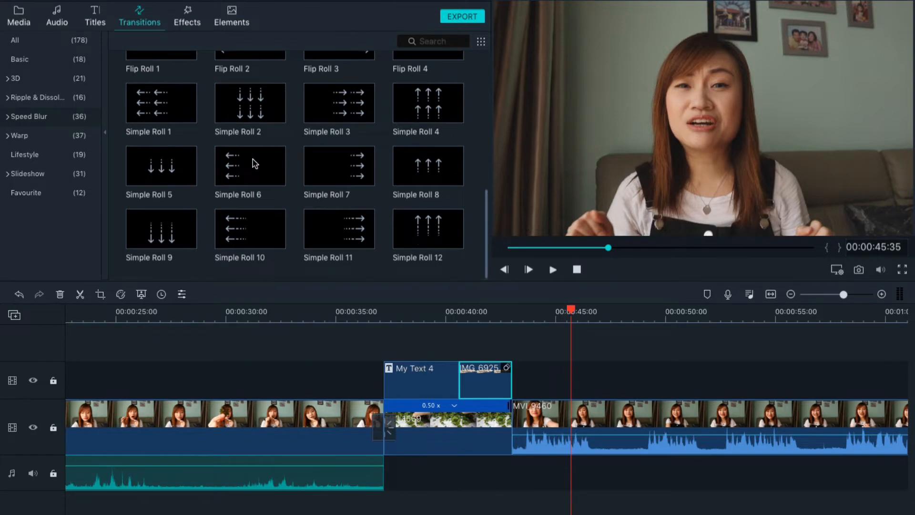
{"action": "scroll", "coordinate": [253, 160], "scroll_direction": "up", "scroll_amount": 3}
{"action": "scroll", "coordinate": [253, 162], "scroll_direction": "up", "scroll_amount": 3}
{"action": "scroll", "coordinate": [253, 162], "scroll_direction": "down", "scroll_amount": 5}
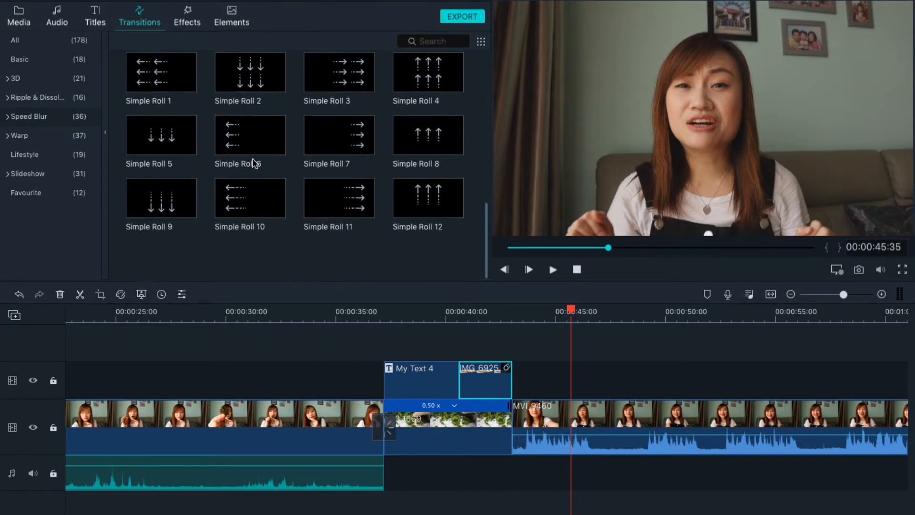
{"action": "left_click_drag", "start_coordinate": [339, 165], "coordinate": [497, 426]}
{"action": "left_click", "coordinate": [488, 312]}
{"action": "key", "text": "space"}
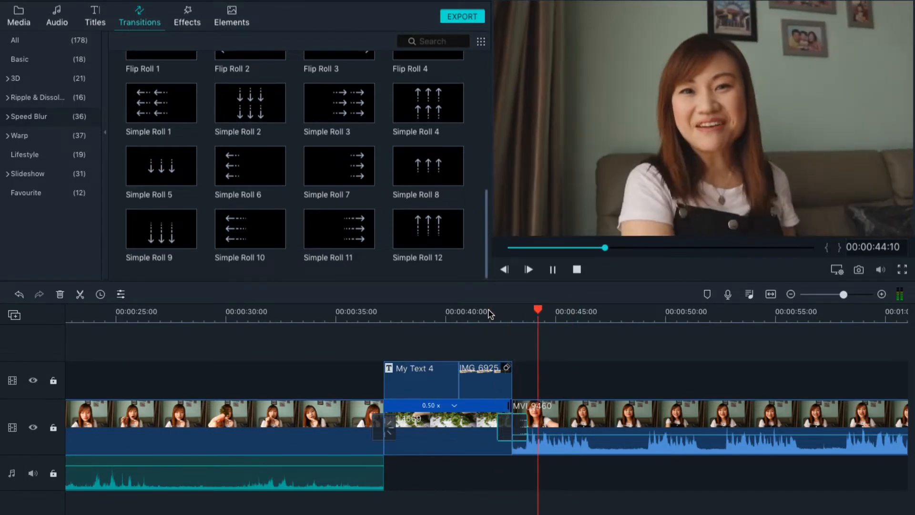
- Add the FVS pack sound effect to the audio track and trim it to a short piece beneath the Simple Roll 7 transition
{"action": "left_click_drag", "start_coordinate": [206, 75], "coordinate": [377, 473]}
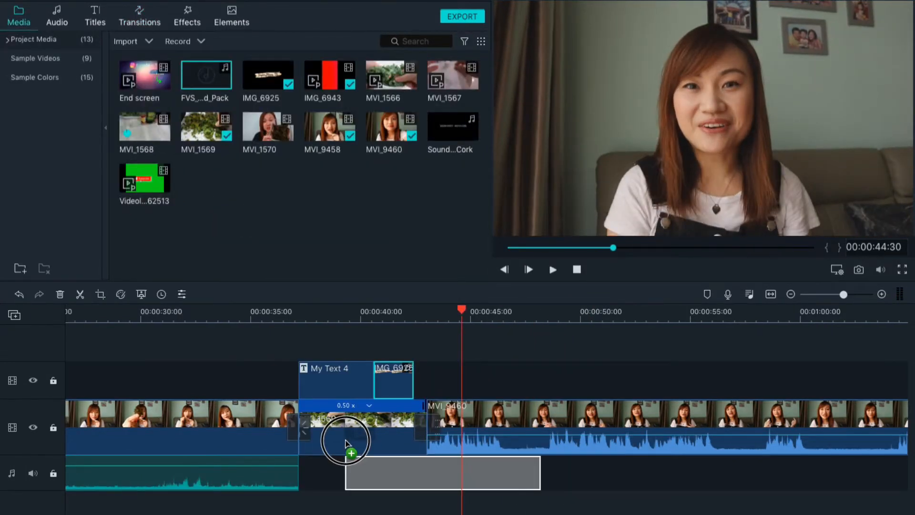
{"action": "left_click", "coordinate": [425, 474]}
{"action": "left_click_drag", "start_coordinate": [511, 483], "coordinate": [429, 479]}
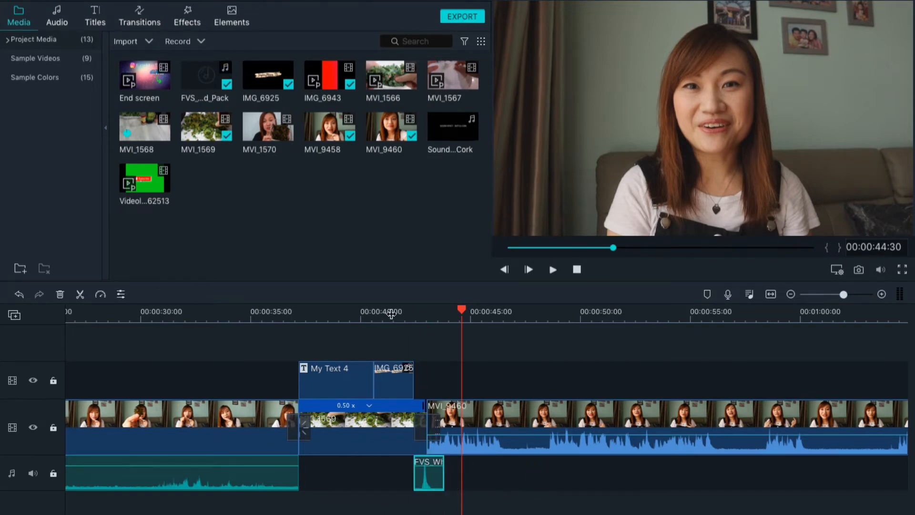
- Play through MVI_9460, split it at 00:00:46:19 and again just before the speech resumes, and delete the silent piece between the cuts
{"action": "key", "text": "space"}
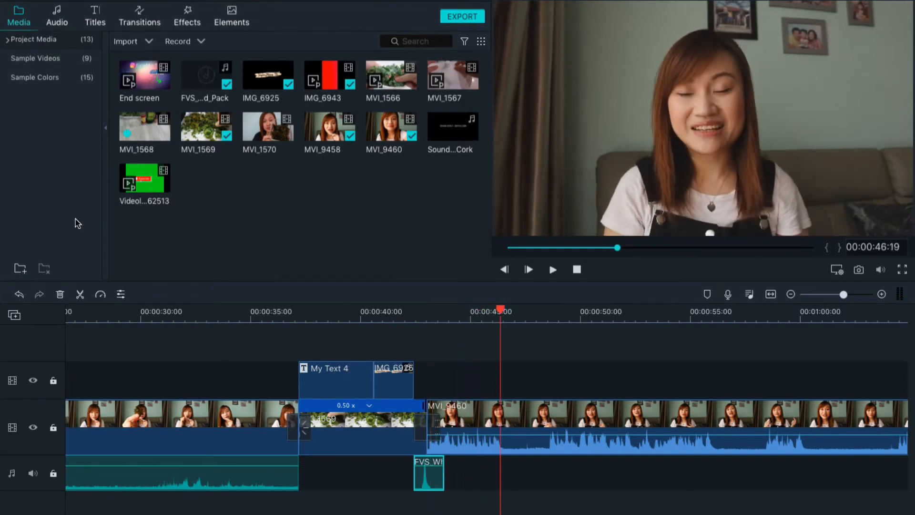
{"action": "left_click", "coordinate": [80, 294]}
{"action": "key", "text": "space"}
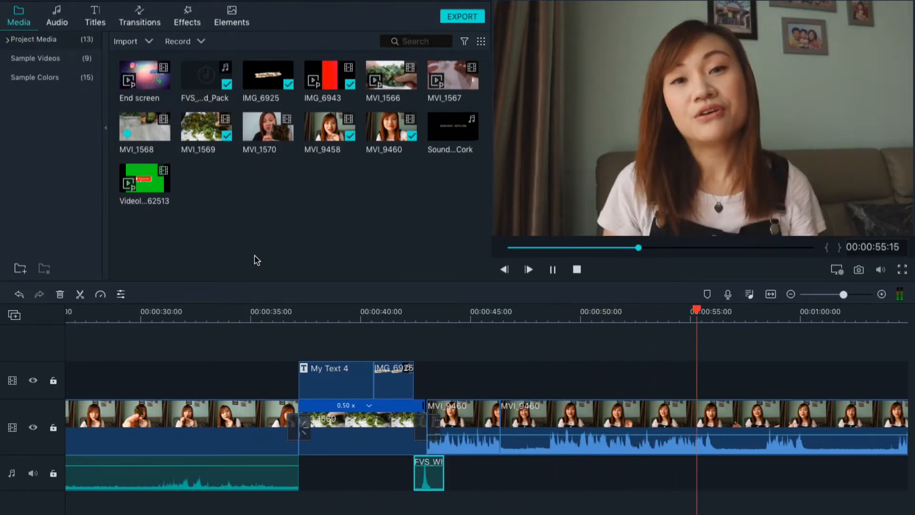
{"action": "key", "text": "space"}
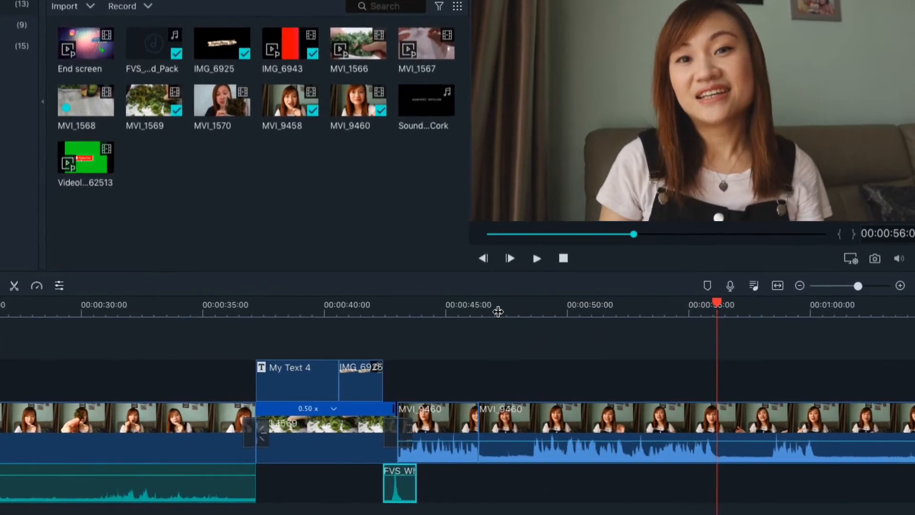
{"action": "left_click", "coordinate": [532, 307]}
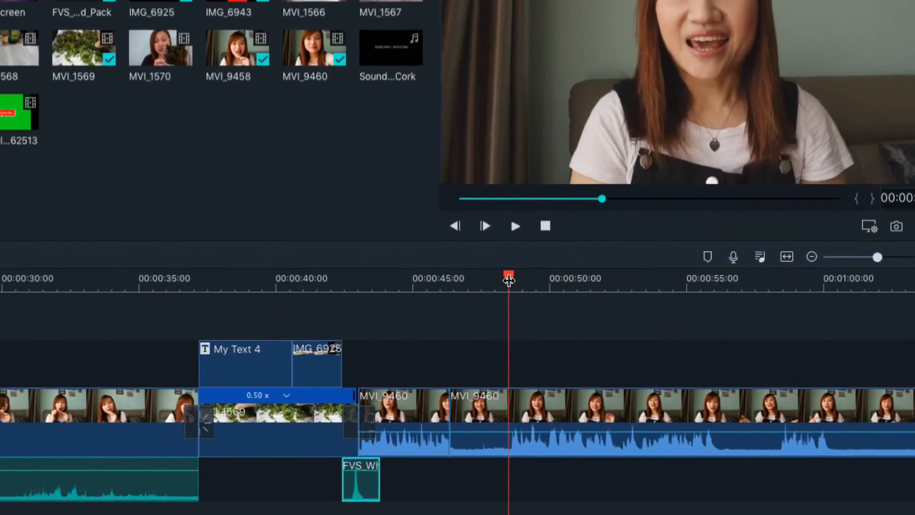
{"action": "left_click", "coordinate": [439, 408]}
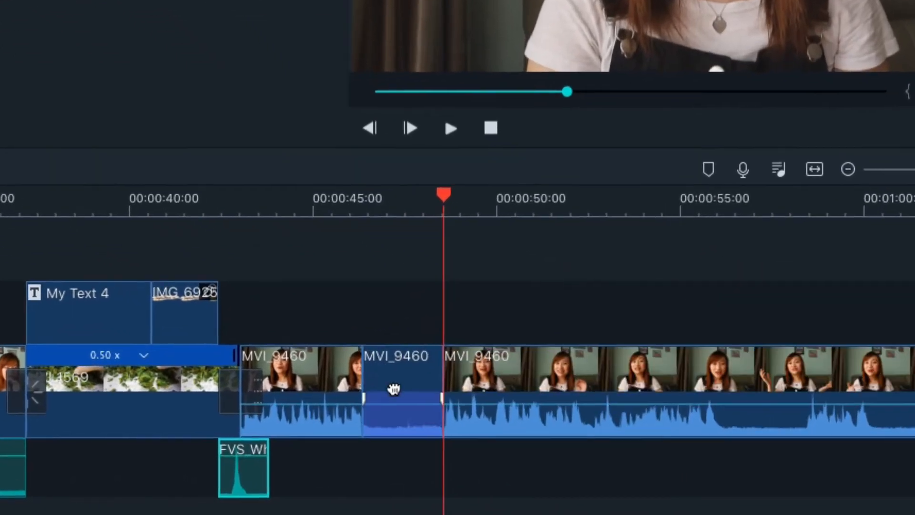
{"action": "key", "text": "Delete"}
- Split MVI_9460 at 00:00:56:03 and move the segment before that cut earlier to close the gap
{"action": "left_click", "coordinate": [729, 139]}
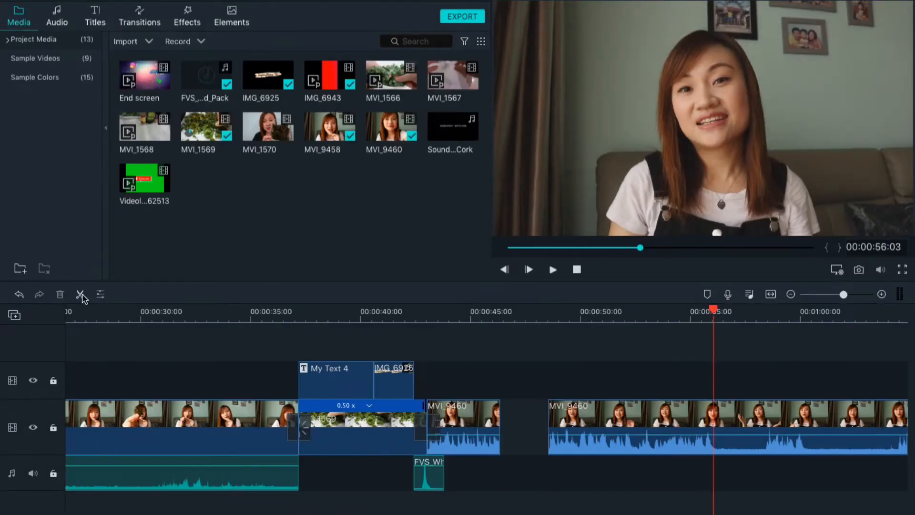
{"action": "left_click", "coordinate": [80, 294]}
{"action": "left_click_drag", "start_coordinate": [646, 414], "coordinate": [598, 415]}
- Split the remaining MVI_9460 footage at 00:00:58:29, delete its silent opening piece and move the rest back against the previous segment
{"action": "scroll", "coordinate": [819, 504], "scroll_direction": "right", "scroll_amount": 3}
{"action": "key", "text": "space"}
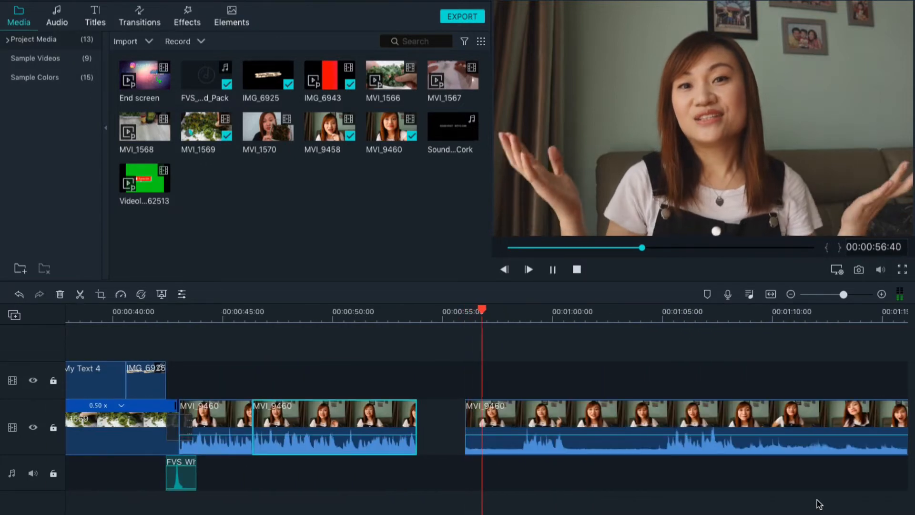
{"action": "left_click", "coordinate": [521, 310]}
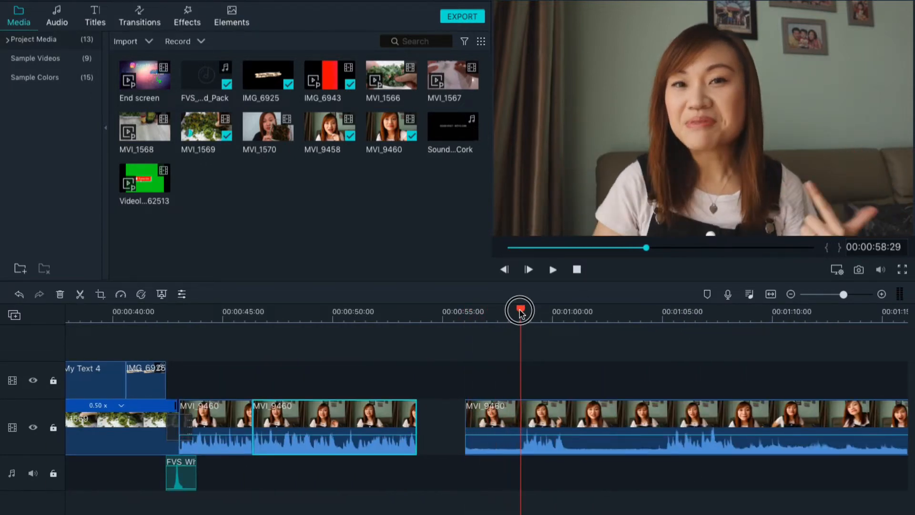
{"action": "left_click", "coordinate": [79, 295]}
{"action": "left_click_drag", "start_coordinate": [482, 419], "coordinate": [442, 418]}
{"action": "key", "text": "Delete"}
{"action": "left_click_drag", "start_coordinate": [688, 439], "coordinate": [594, 419]}
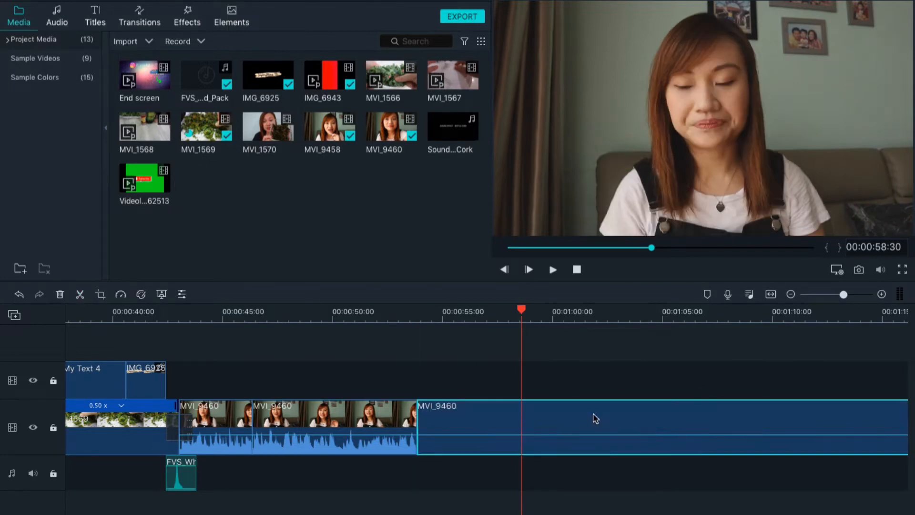
- Place the custom title My Text 1 above MVI_9460 at 00:01:05:07 and shorten it to end with the segment beneath
{"action": "scroll", "coordinate": [299, 490], "scroll_direction": "up", "scroll_amount": 3}
{"action": "scroll", "coordinate": [297, 491], "scroll_direction": "left", "scroll_amount": 1}
{"action": "scroll", "coordinate": [298, 492], "scroll_direction": "right", "scroll_amount": 1}
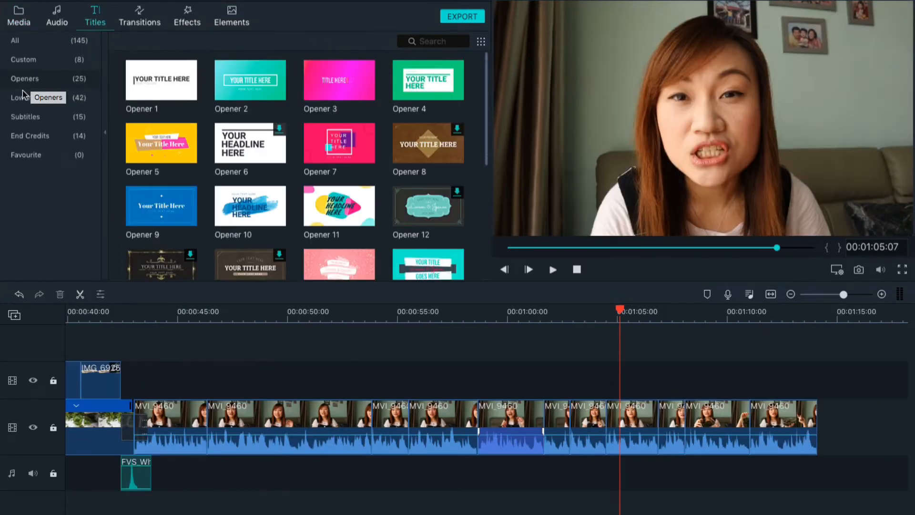
{"action": "left_click", "coordinate": [21, 97]}
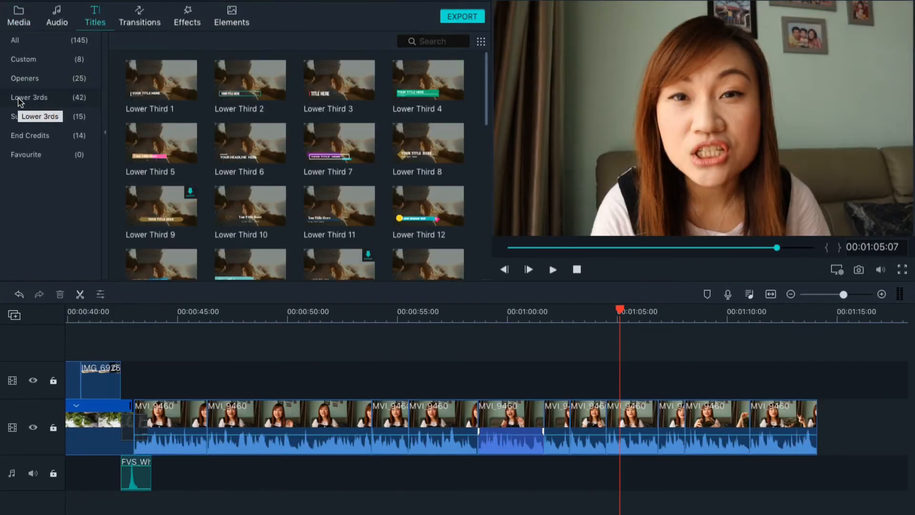
{"action": "left_click", "coordinate": [23, 81]}
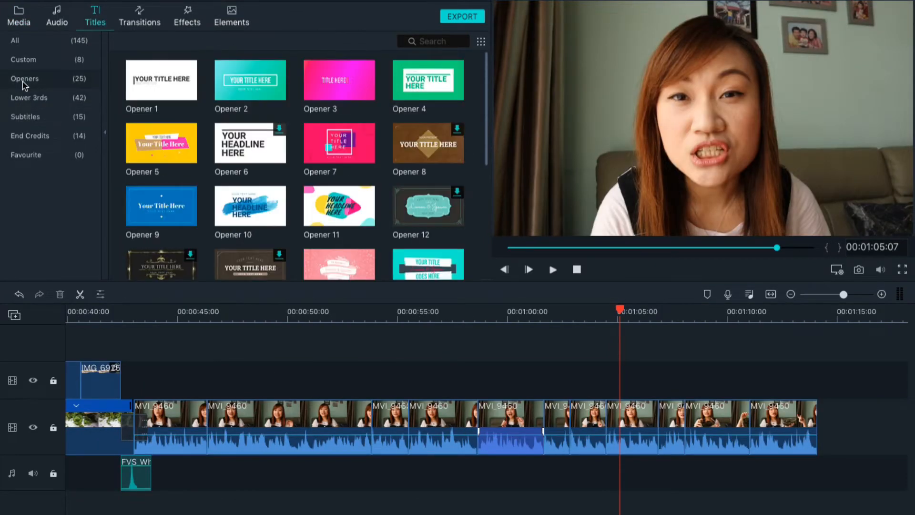
{"action": "left_click", "coordinate": [24, 61]}
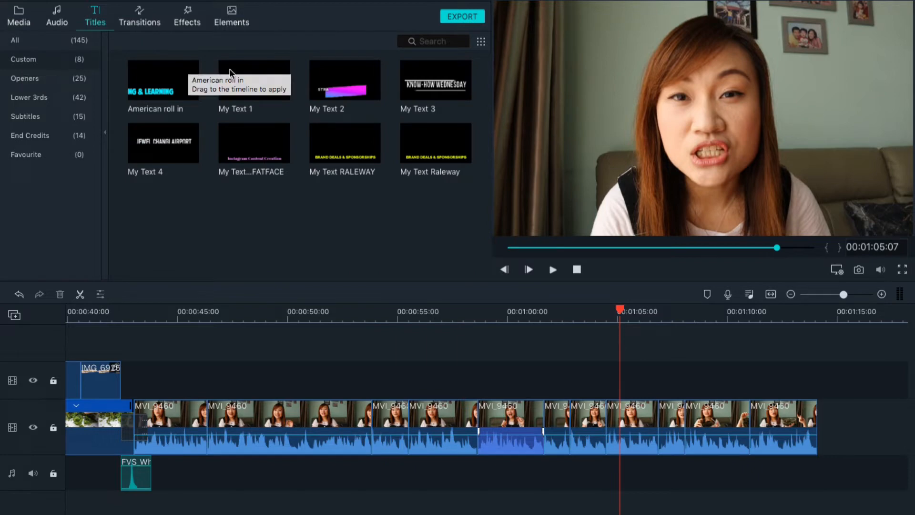
{"action": "left_click_drag", "start_coordinate": [241, 77], "coordinate": [621, 380]}
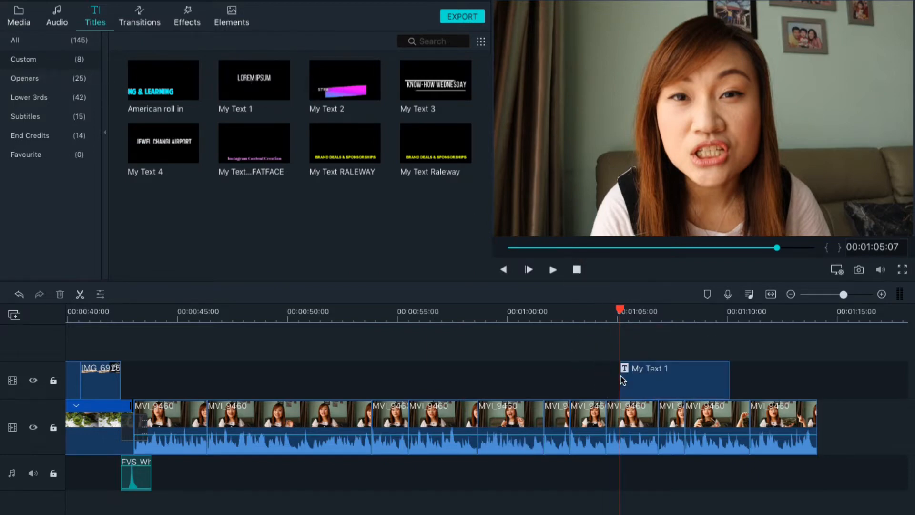
{"action": "left_click_drag", "start_coordinate": [732, 385], "coordinate": [658, 382]}
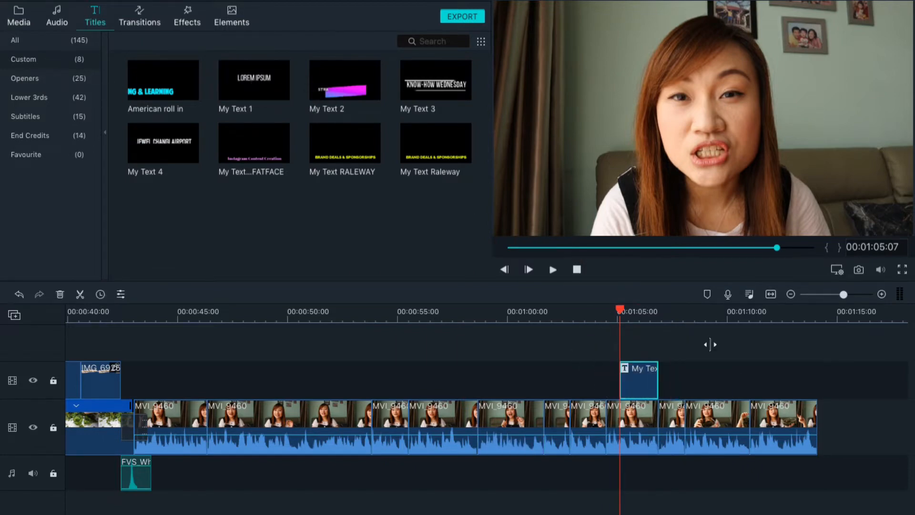
- Change the title's text to "CRUNCHY!" in the American Purpose Stripe 1 font with a text spacing of 2.0
{"action": "double_click", "coordinate": [685, 105]}
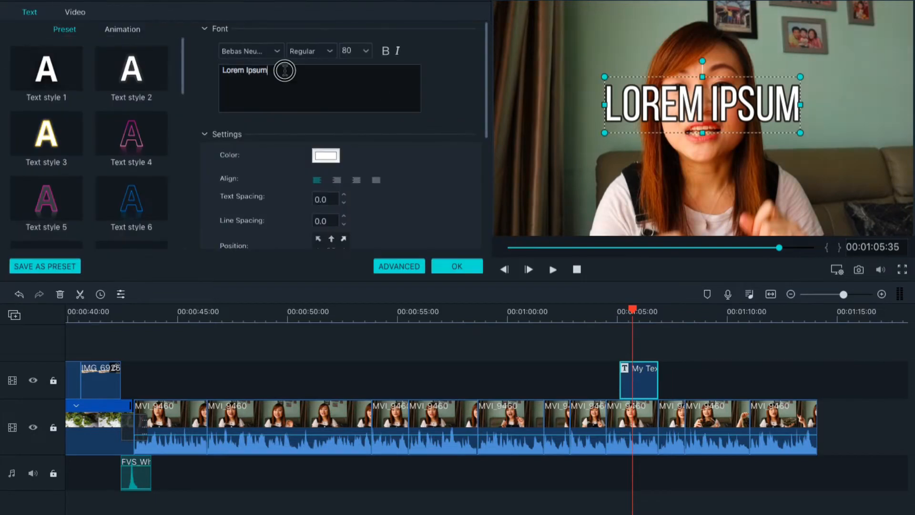
{"action": "left_click_drag", "start_coordinate": [285, 70], "coordinate": [211, 74]}
{"action": "type", "text": "CRUNCHY"}
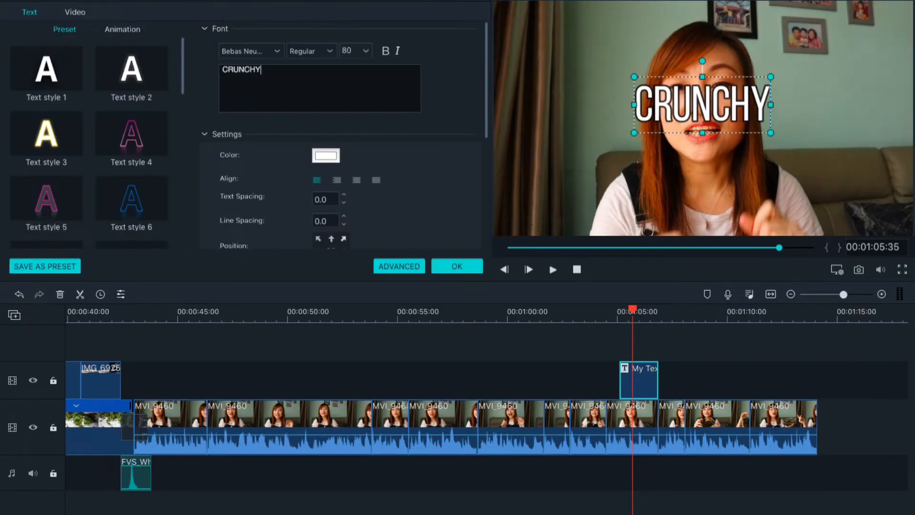
{"action": "left_click", "coordinate": [274, 53]}
{"action": "scroll", "coordinate": [277, 45], "scroll_direction": "up", "scroll_amount": 10}
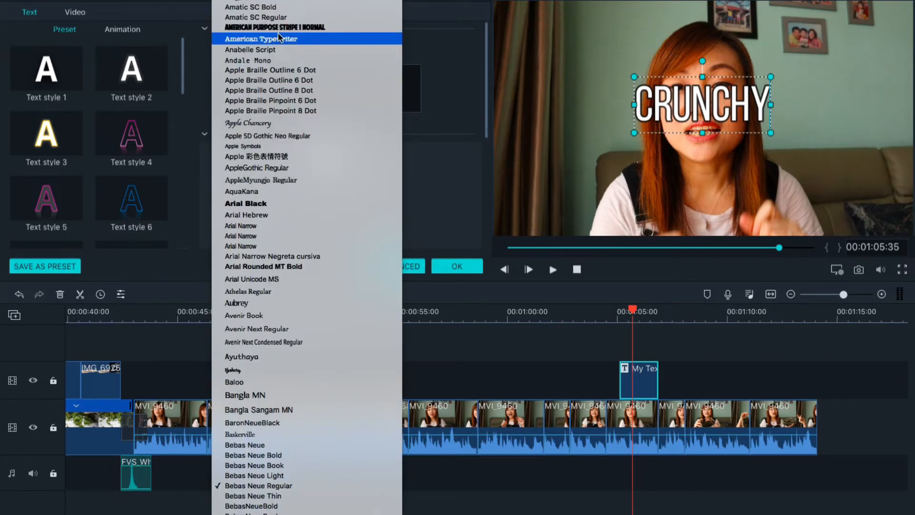
{"action": "left_click", "coordinate": [280, 38]}
{"action": "left_click", "coordinate": [344, 195]}
{"action": "left_click", "coordinate": [344, 195]}
{"action": "left_click", "coordinate": [264, 69]}
{"action": "type", "text": "!"}
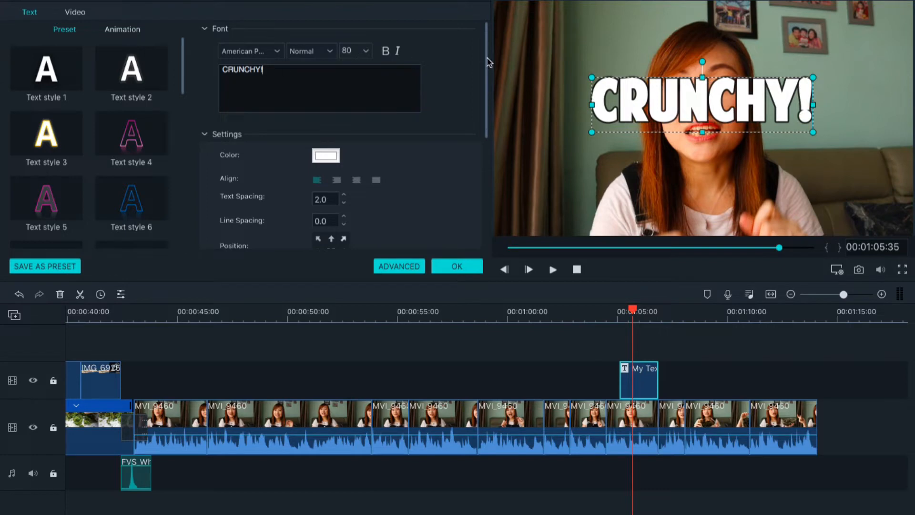
- Tilt the CRUNCHY! title upward, place it in the lower-right part of the picture and set its font size to 65
{"action": "left_click_drag", "start_coordinate": [700, 60], "coordinate": [680, 58]}
{"action": "left_click_drag", "start_coordinate": [697, 102], "coordinate": [799, 158]}
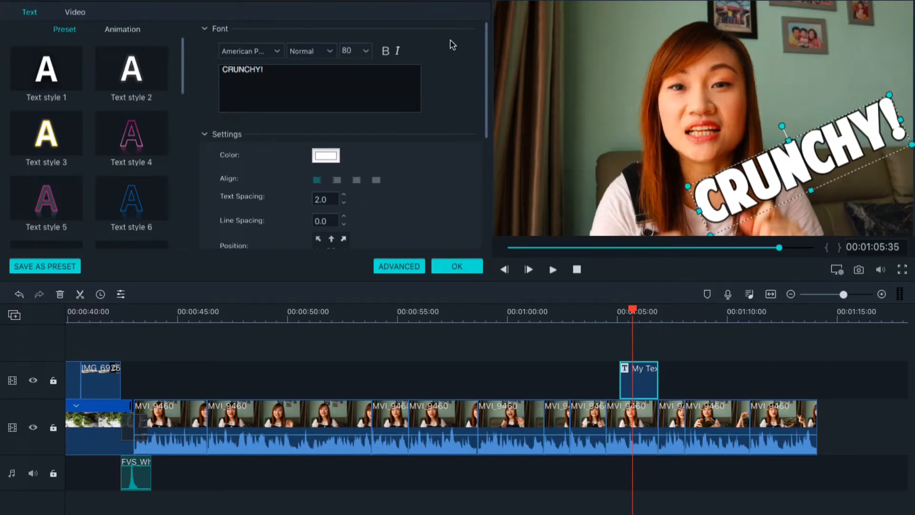
{"action": "type", "text": "65"}
{"action": "key", "text": "Return"}
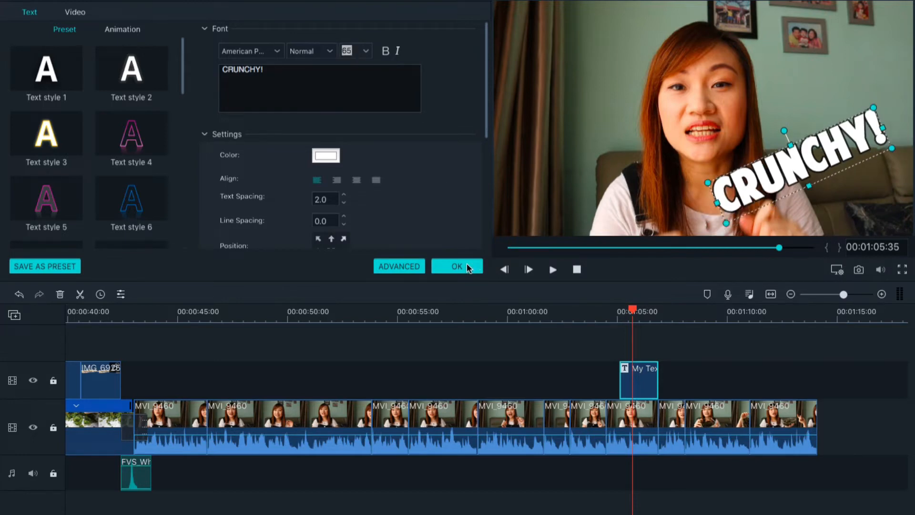
- Change the CRUNCHY! title's text colour to yellow
{"action": "left_click", "coordinate": [332, 156]}
{"action": "left_click", "coordinate": [276, 189]}
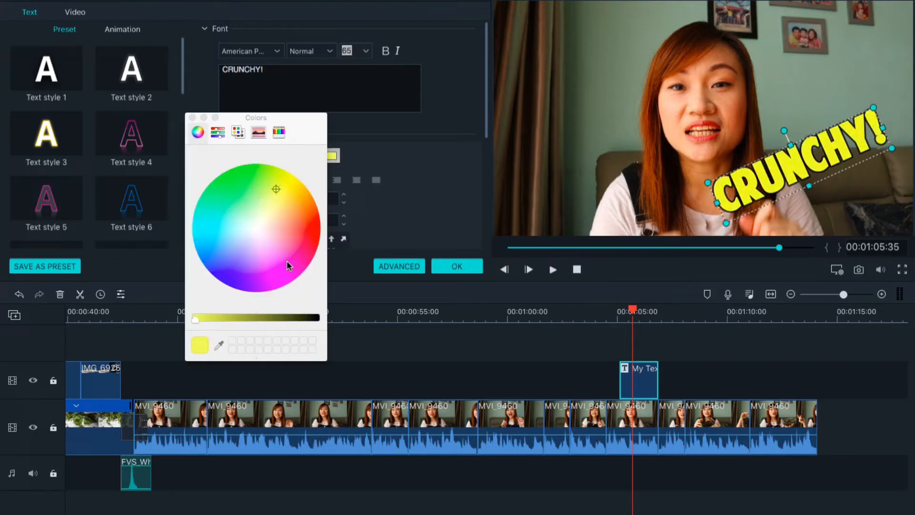
{"action": "left_click", "coordinate": [192, 117]}
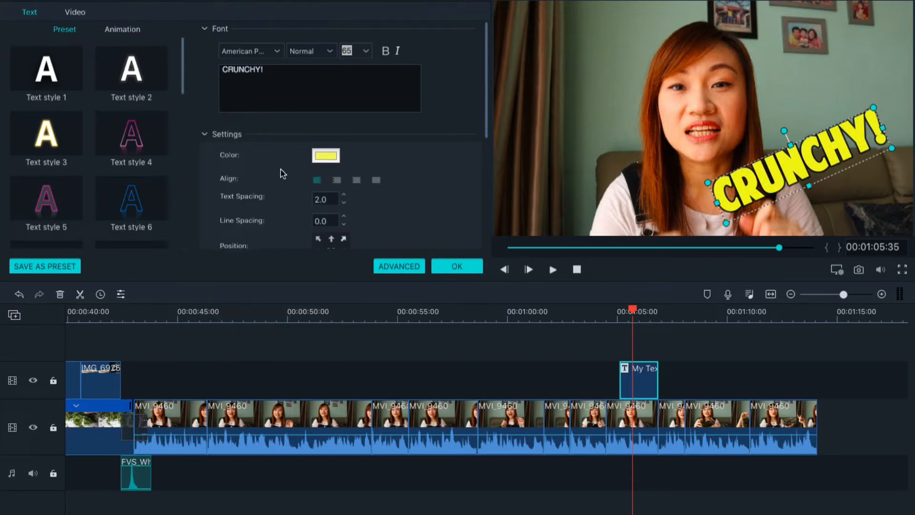
{"action": "left_click", "coordinate": [126, 31]}
{"action": "scroll", "coordinate": [102, 157], "scroll_direction": "down", "scroll_amount": 3}
{"action": "scroll", "coordinate": [101, 157], "scroll_direction": "down", "scroll_amount": 10}
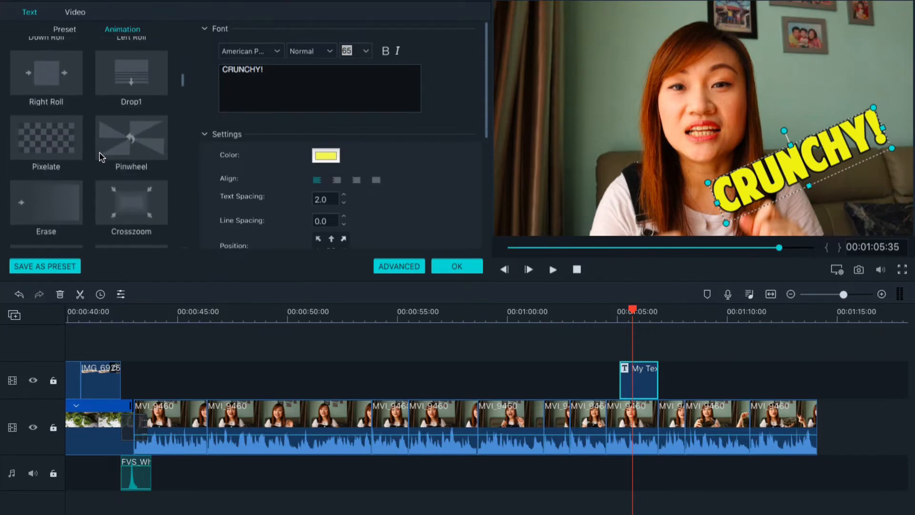
{"action": "scroll", "coordinate": [99, 152], "scroll_direction": "down", "scroll_amount": 4}
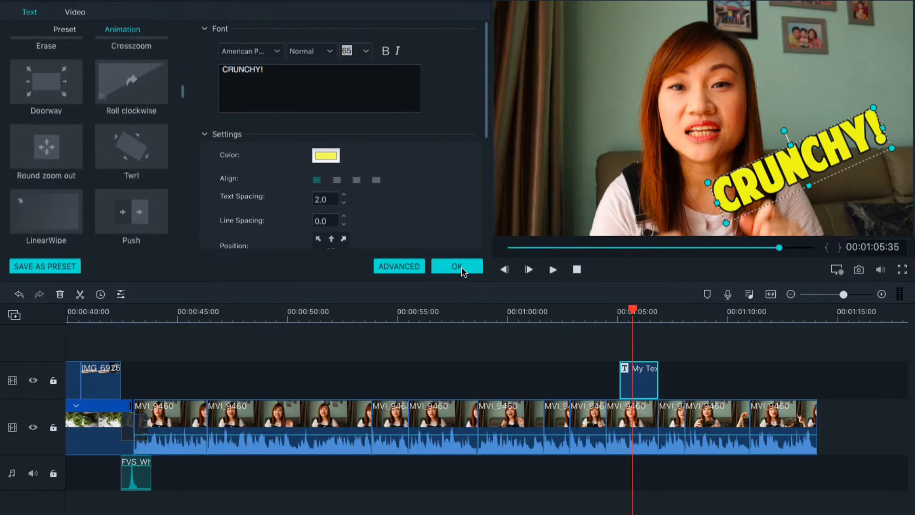
- Accept the title settings, play the title back and move its clip slightly earlier on the timeline
{"action": "left_click", "coordinate": [457, 267]}
{"action": "left_click", "coordinate": [611, 313]}
{"action": "key", "text": "space"}
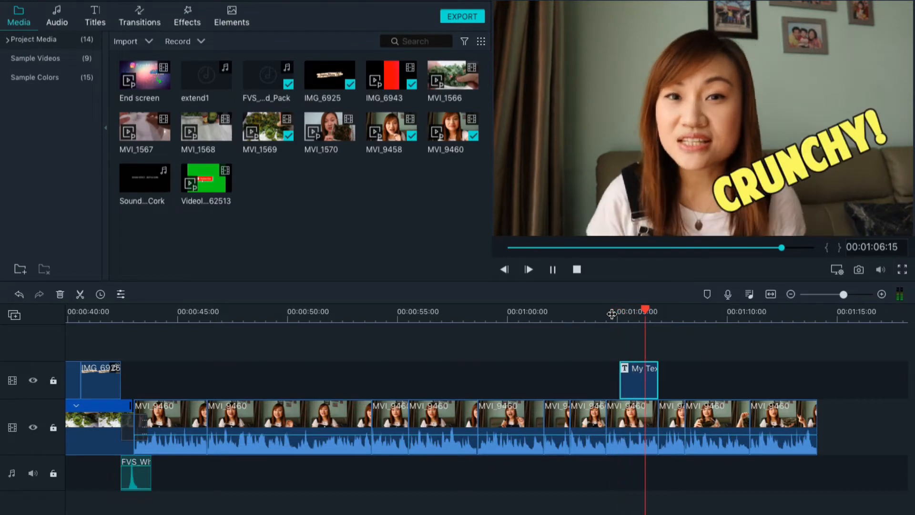
{"action": "left_click_drag", "start_coordinate": [647, 375], "coordinate": [639, 376]}
{"action": "key", "text": "space"}
{"action": "key", "text": "space"}
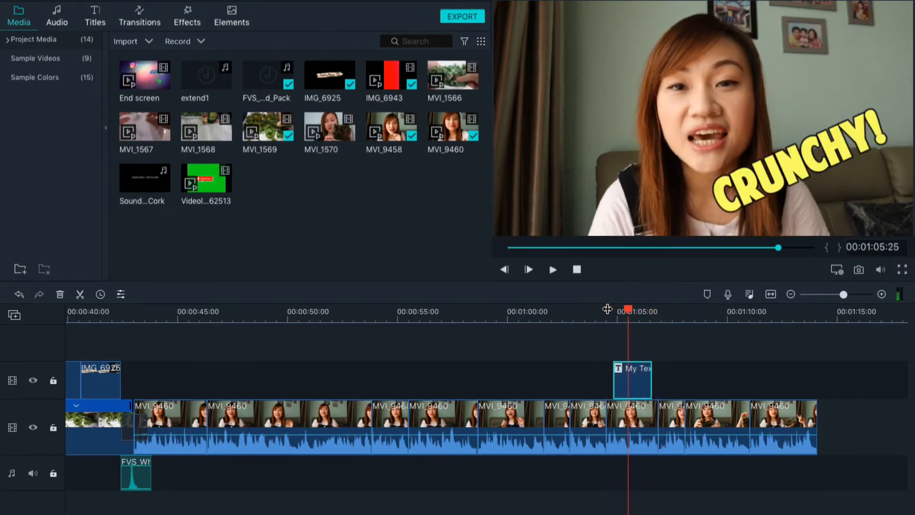
- Add an animated burst element on a new track above the CRUNCHY! title
{"action": "left_click", "coordinate": [195, 21]}
{"action": "left_click", "coordinate": [232, 19]}
{"action": "scroll", "coordinate": [273, 111], "scroll_direction": "down", "scroll_amount": 3}
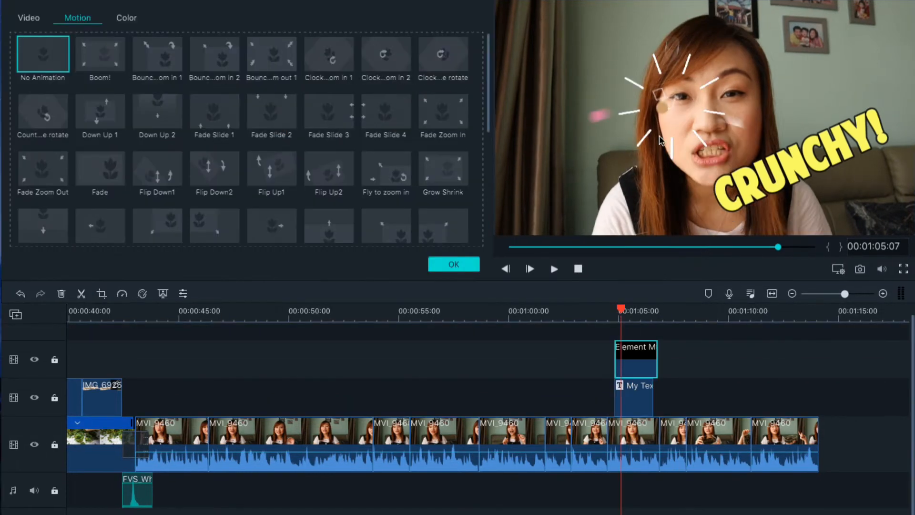
- Rotate and enlarge the burst element and position it around the CRUNCHY! text in the picture
{"action": "left_click_drag", "start_coordinate": [661, 139], "coordinate": [790, 204]}
{"action": "left_click_drag", "start_coordinate": [800, 33], "coordinate": [765, 29]}
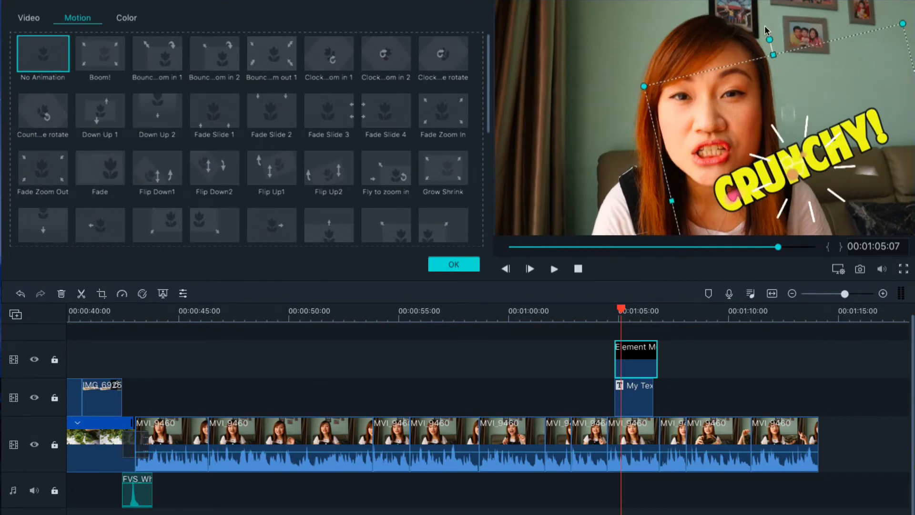
{"action": "left_click_drag", "start_coordinate": [645, 86], "coordinate": [495, 24]}
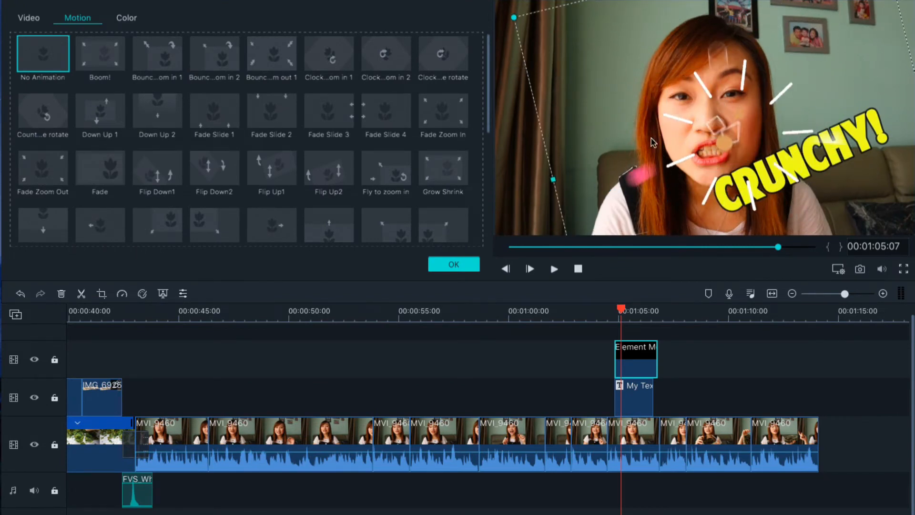
{"action": "left_click_drag", "start_coordinate": [530, 193], "coordinate": [510, 203]}
{"action": "left_click_drag", "start_coordinate": [690, 109], "coordinate": [778, 129]}
{"action": "left_click_drag", "start_coordinate": [556, 51], "coordinate": [492, 51]}
{"action": "left_click_drag", "start_coordinate": [775, 141], "coordinate": [789, 160]}
- Play back the burst element and shift its clip to start slightly after the CRUNCHY! title
{"action": "left_click_drag", "start_coordinate": [621, 309], "coordinate": [604, 311]}
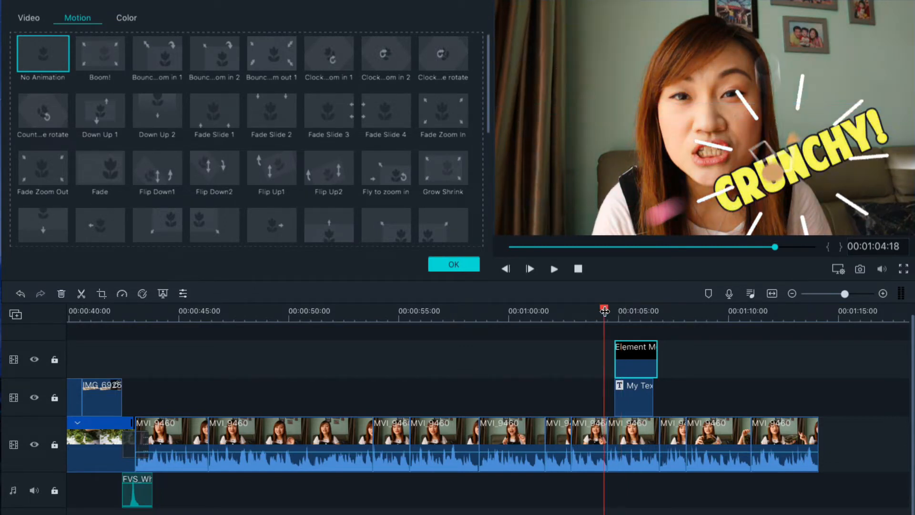
{"action": "key", "text": "space"}
{"action": "key", "text": "space"}
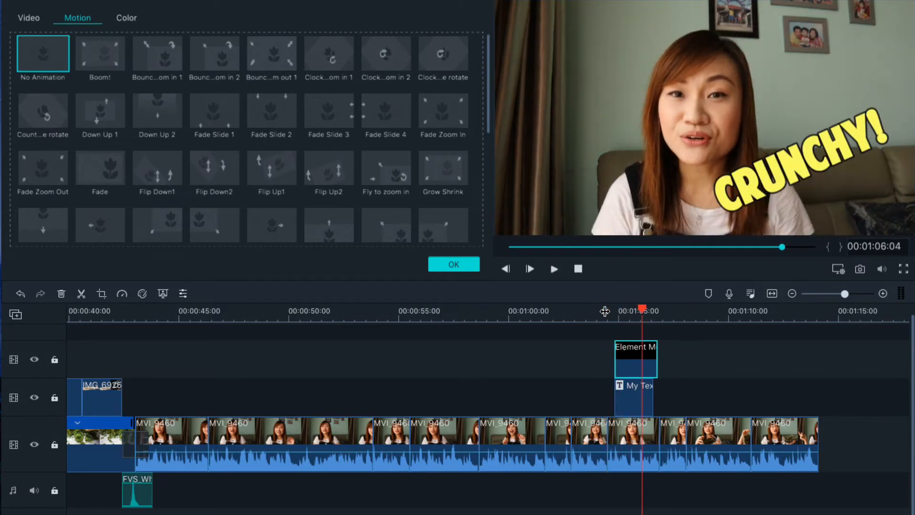
{"action": "left_click_drag", "start_coordinate": [640, 360], "coordinate": [645, 365]}
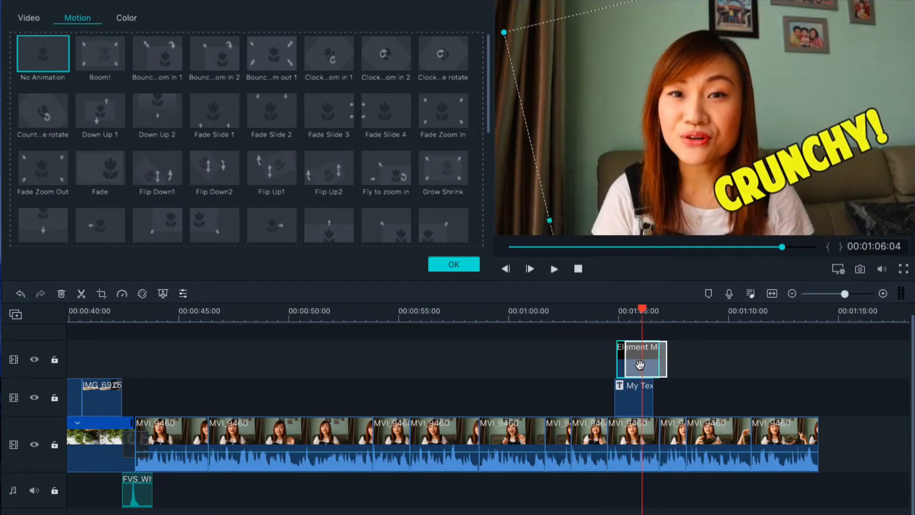
{"action": "left_click", "coordinate": [608, 310]}
{"action": "key", "text": "space"}
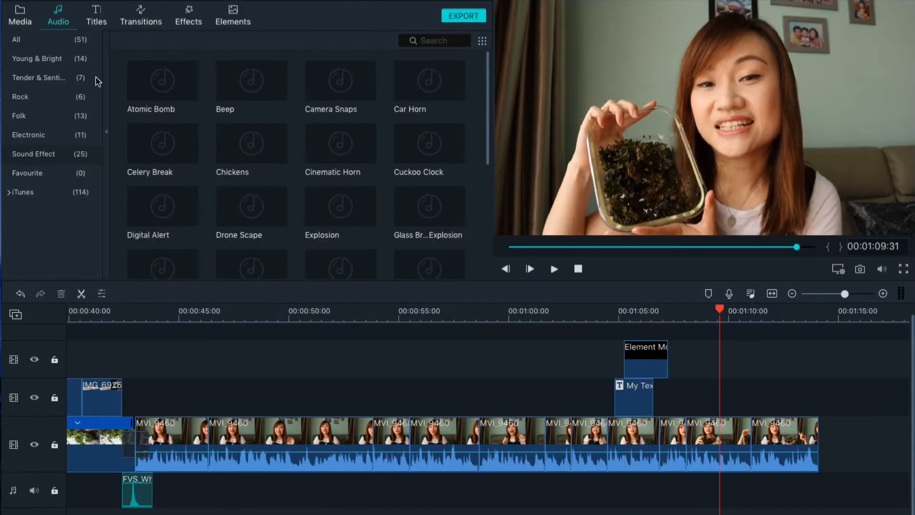
- Add the extend1 sound effect to the audio track, aligned with the start of the CRUNCHY! title
{"action": "left_click", "coordinate": [21, 19]}
{"action": "left_click_drag", "start_coordinate": [210, 78], "coordinate": [616, 470]}
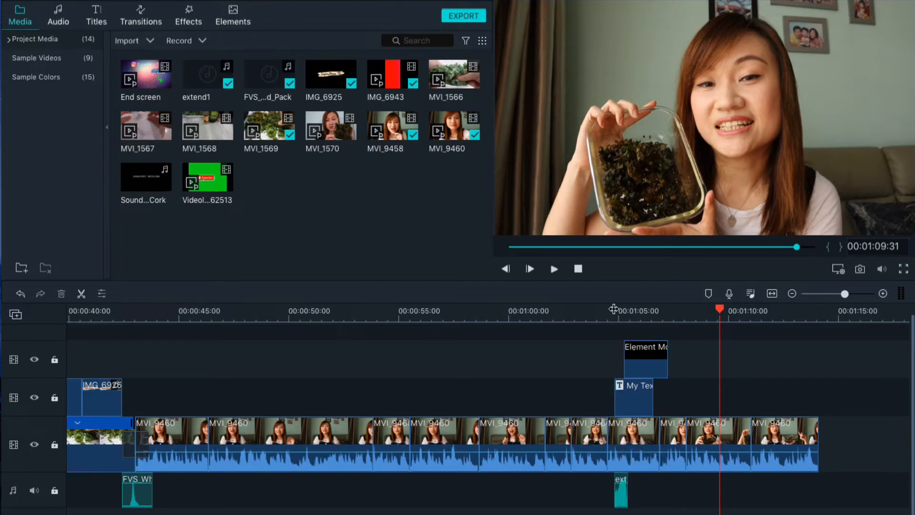
- Play back the CRUNCHY! title with its burst element and sound effect
{"action": "key", "text": "space"}
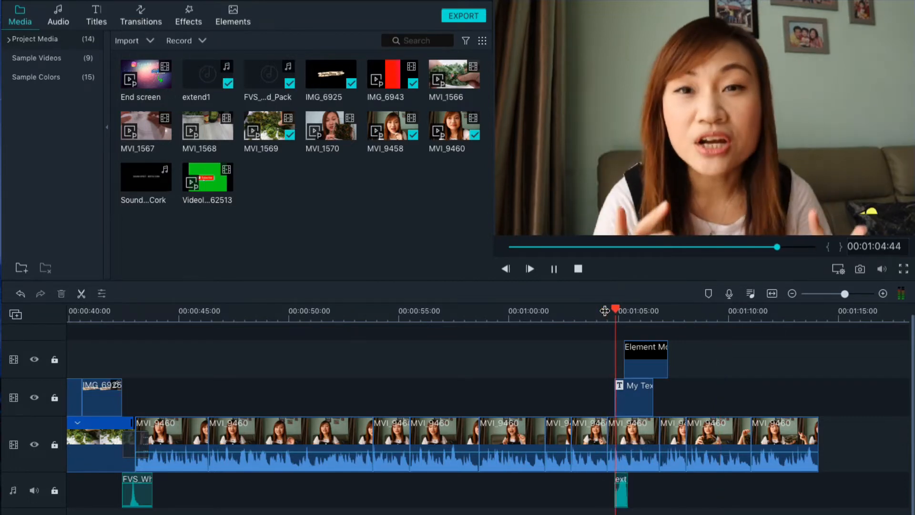
{"action": "key", "text": "space"}
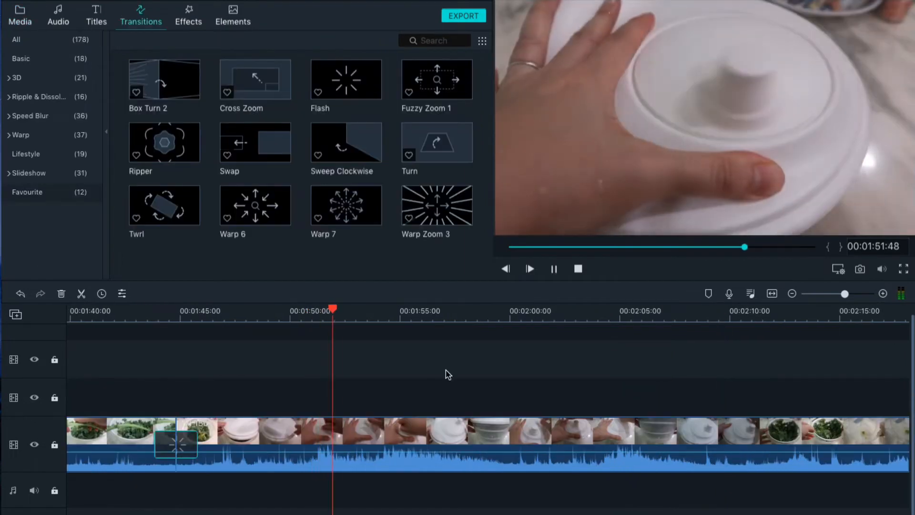
- Split the MVI_1567 clip at 00:01:54:00, where the salad spinner is being turned
{"action": "key", "text": "space"}
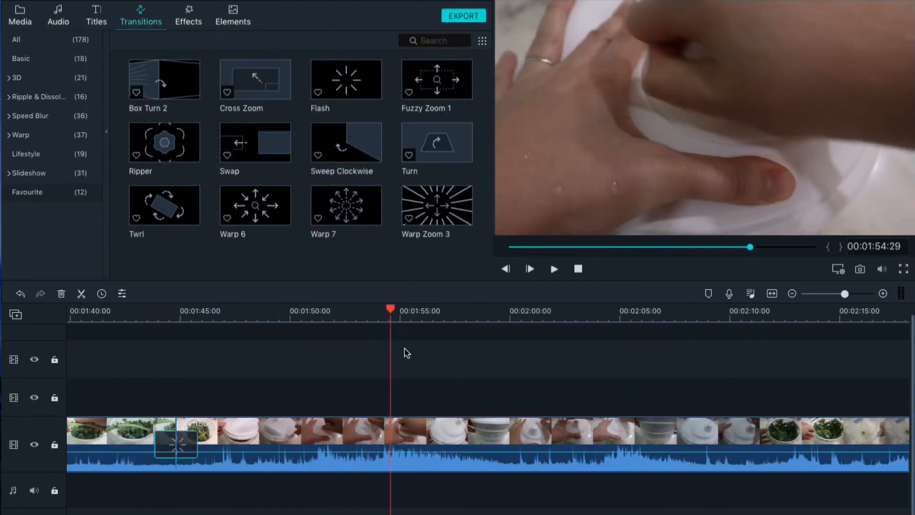
{"action": "left_click_drag", "start_coordinate": [392, 312], "coordinate": [379, 313]}
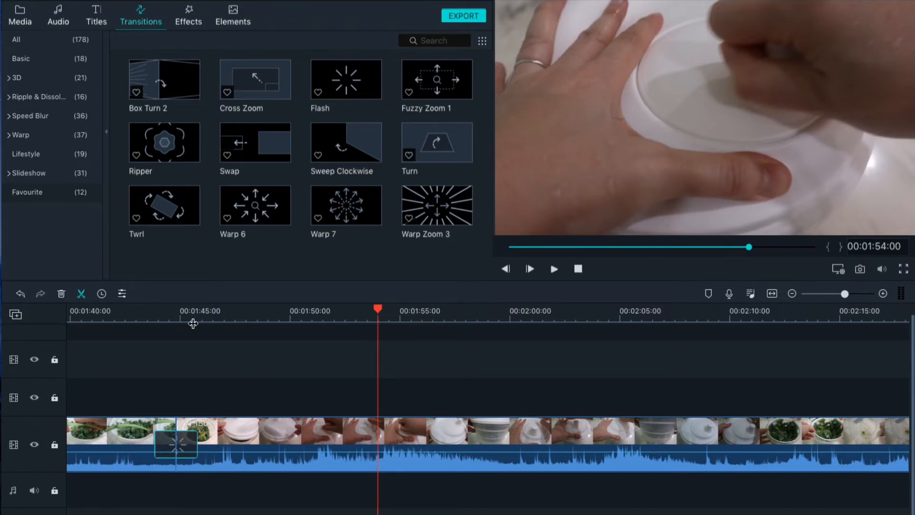
{"action": "key", "text": "ctrl+b"}
- Play back the spinner footage to find the end of the spinning and split MVI_1567 again at 00:01:59:05
{"action": "key", "text": "space"}
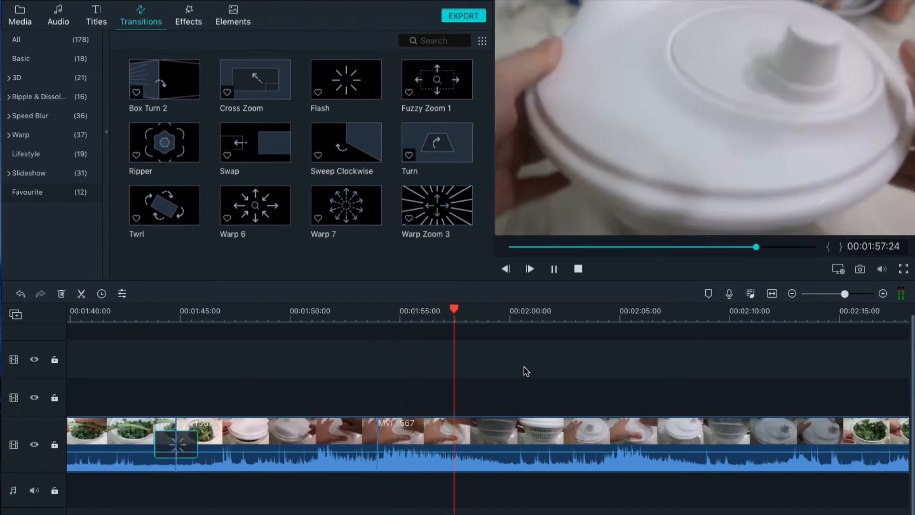
{"action": "key", "text": "space"}
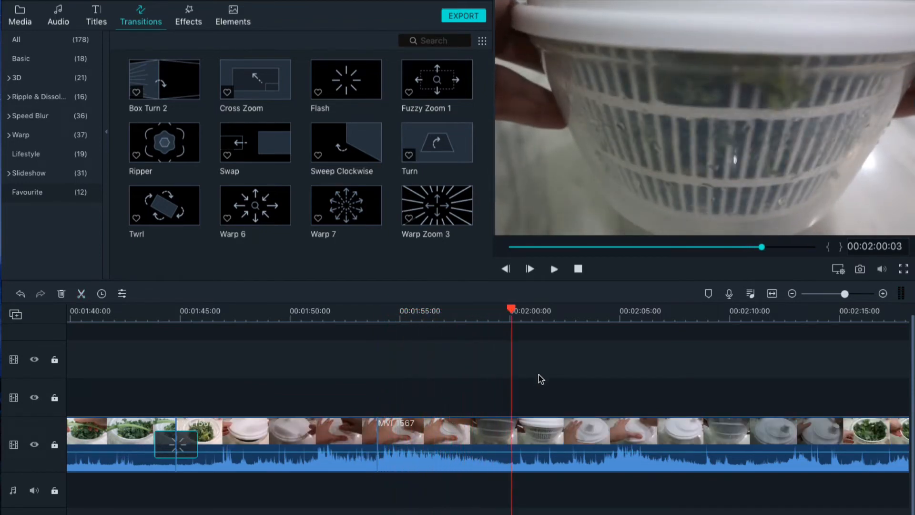
{"action": "key", "text": "space"}
{"action": "key", "text": "space"}
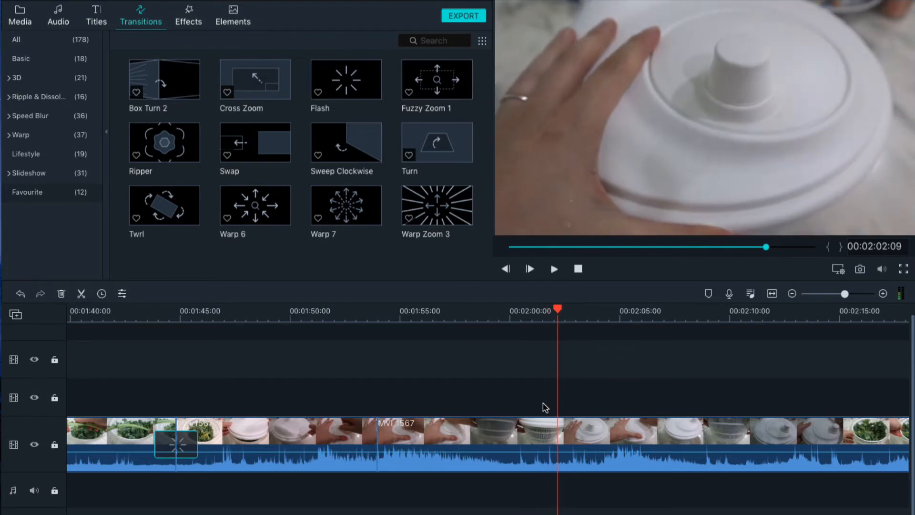
{"action": "left_click", "coordinate": [493, 312]}
{"action": "key", "text": "space"}
{"action": "key", "text": "space"}
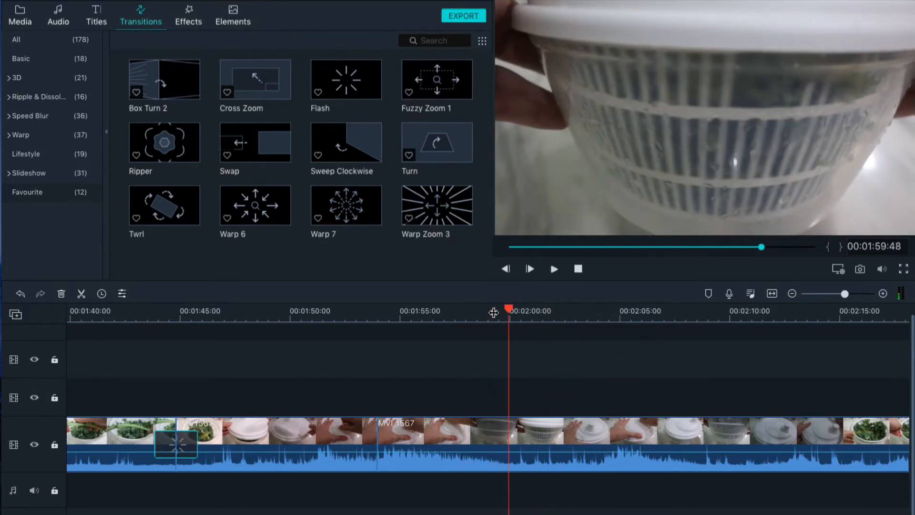
{"action": "key", "text": "space"}
{"action": "key", "text": "space"}
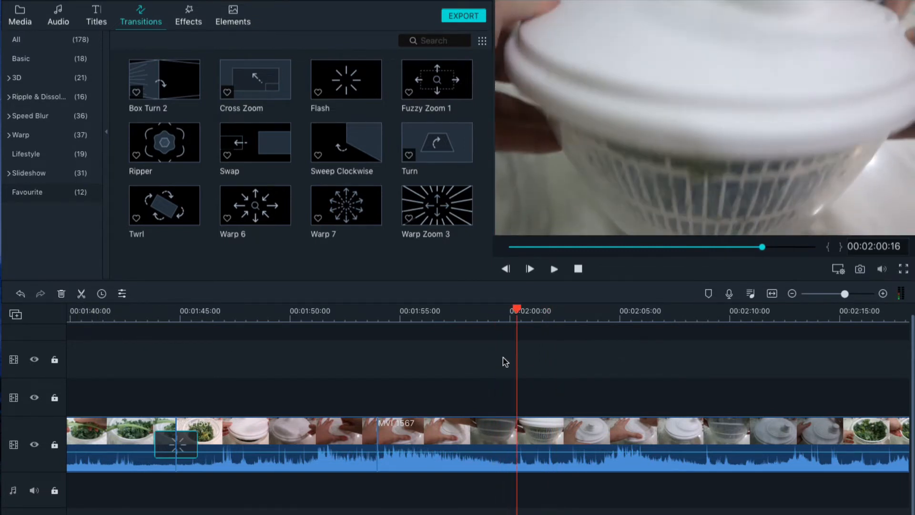
{"action": "left_click", "coordinate": [81, 293]}
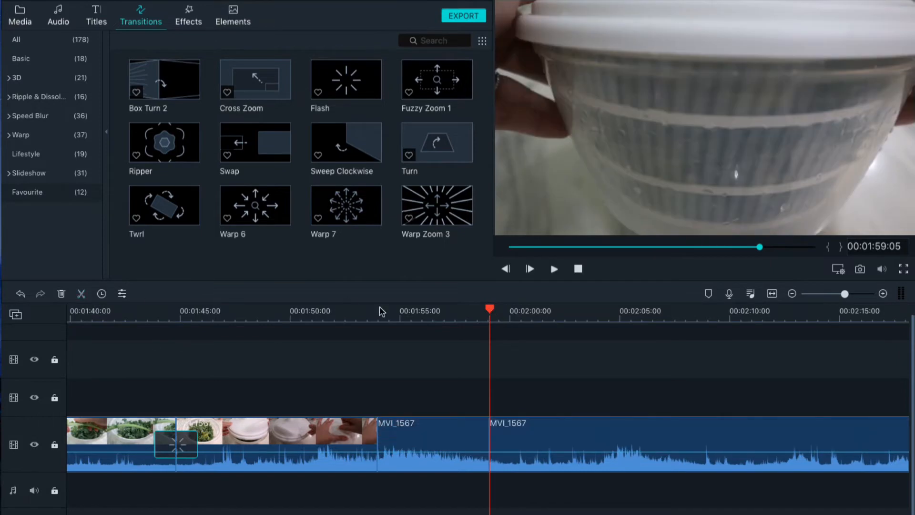
- Speed up the middle MVI_1567 segment to 2X and play it back from shortly before the segment
{"action": "left_click", "coordinate": [422, 436]}
{"action": "left_click", "coordinate": [122, 293]}
{"action": "mouse_move", "coordinate": [145, 334]}
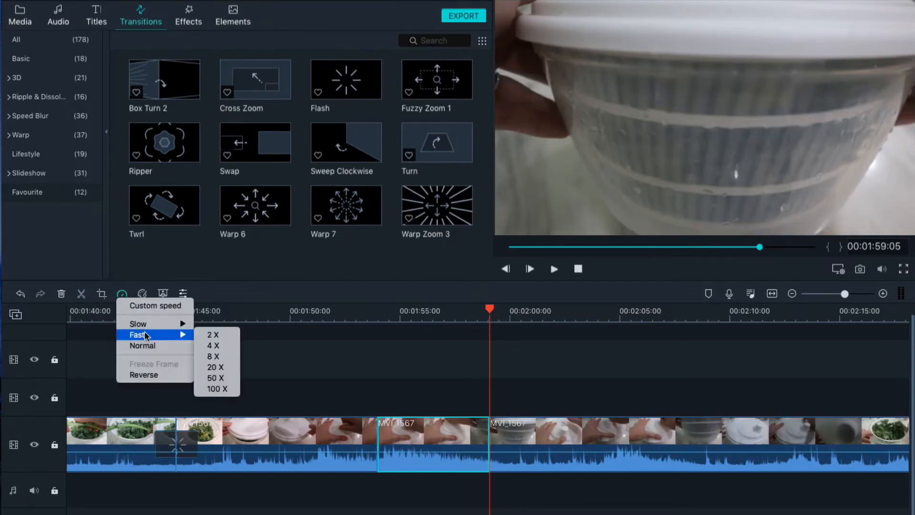
{"action": "left_click", "coordinate": [211, 336]}
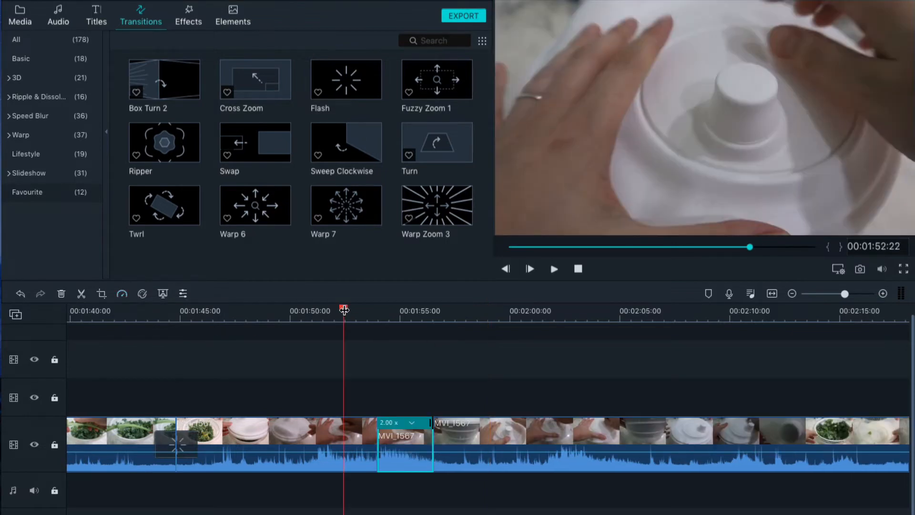
{"action": "key", "text": "space"}
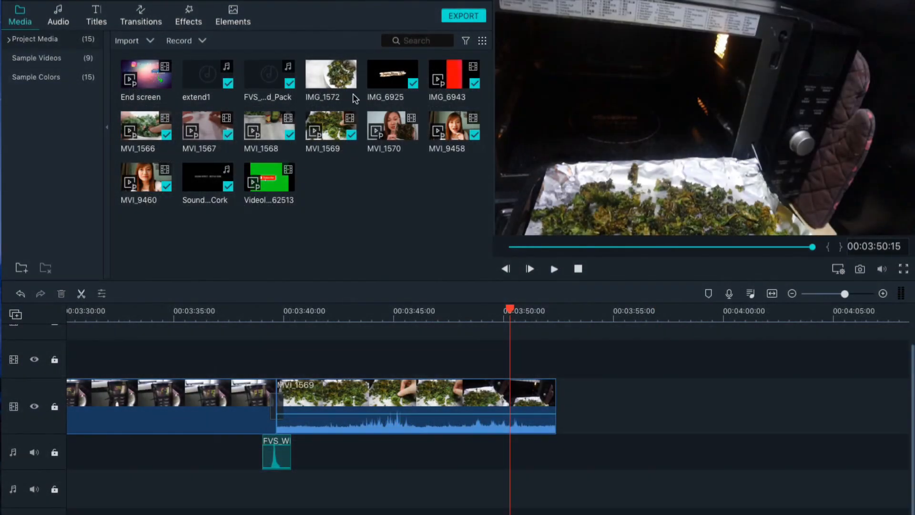
- Add the IMG_1572 kale photo directly after the MVI_1569 clip on the video track and play it back
{"action": "left_click", "coordinate": [478, 213]}
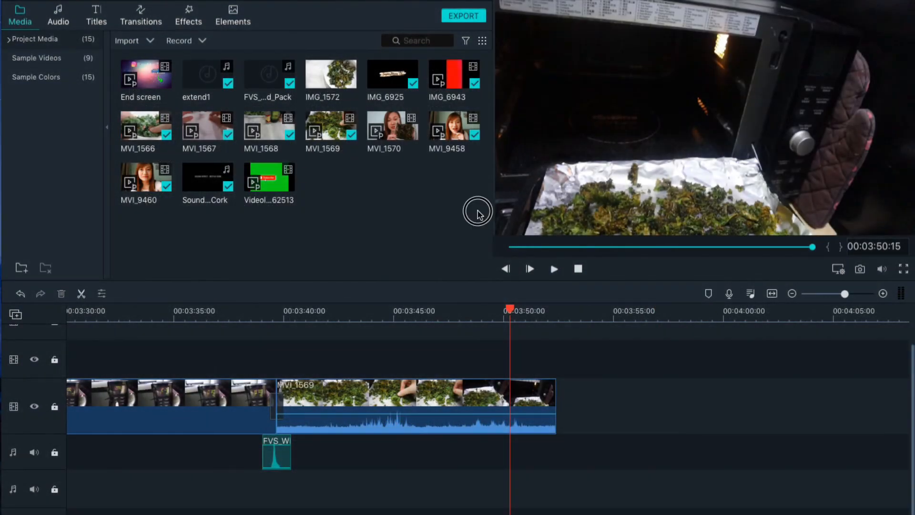
{"action": "left_click_drag", "start_coordinate": [318, 79], "coordinate": [564, 422]}
{"action": "key", "text": "space"}
{"action": "key", "text": "space"}
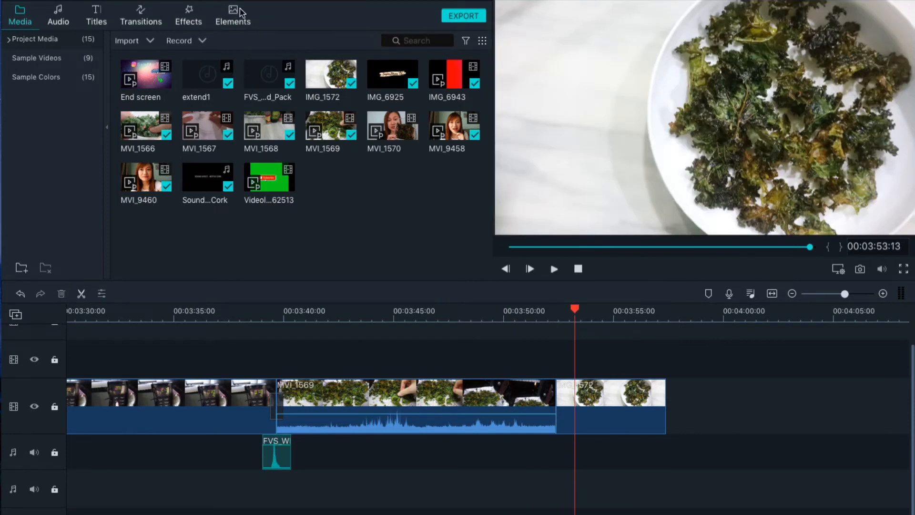
- Add a transition between the MVI_1569 clip and the IMG_1572 photo and play back the result
{"action": "left_click", "coordinate": [140, 24]}
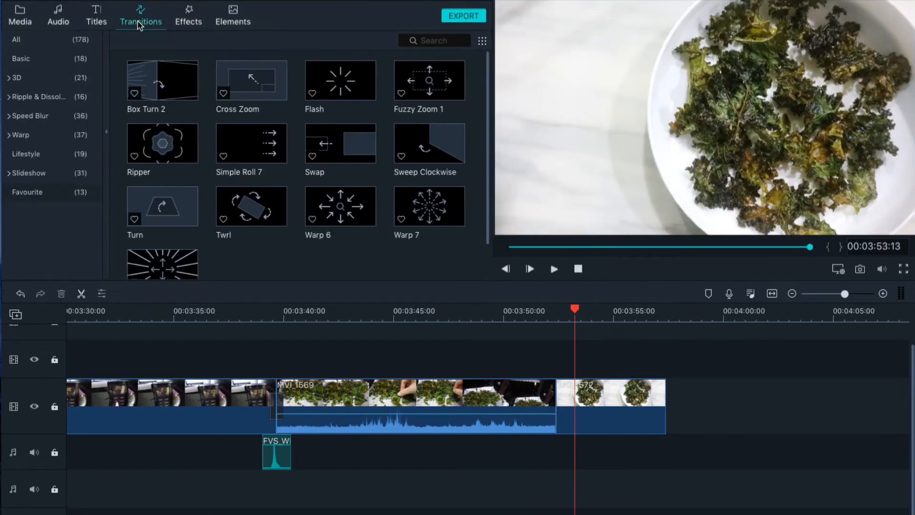
{"action": "left_click", "coordinate": [250, 98]}
{"action": "left_click", "coordinate": [483, 272]}
{"action": "left_click_drag", "start_coordinate": [483, 271], "coordinate": [548, 398]}
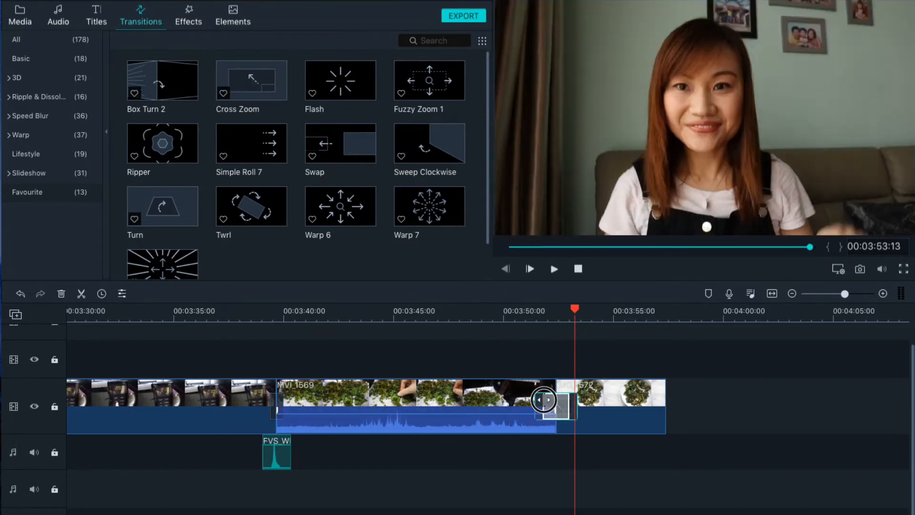
{"action": "left_click", "coordinate": [537, 311]}
{"action": "key", "text": "space"}
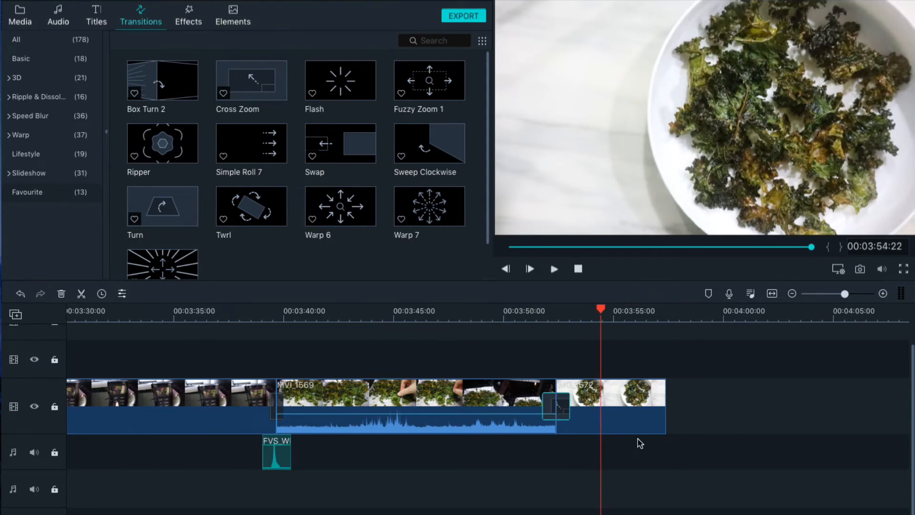
- Place the green-screen Subscribe clip on the track above the kale photo and chroma-key out its green with tolerance 66
{"action": "left_click", "coordinate": [19, 22]}
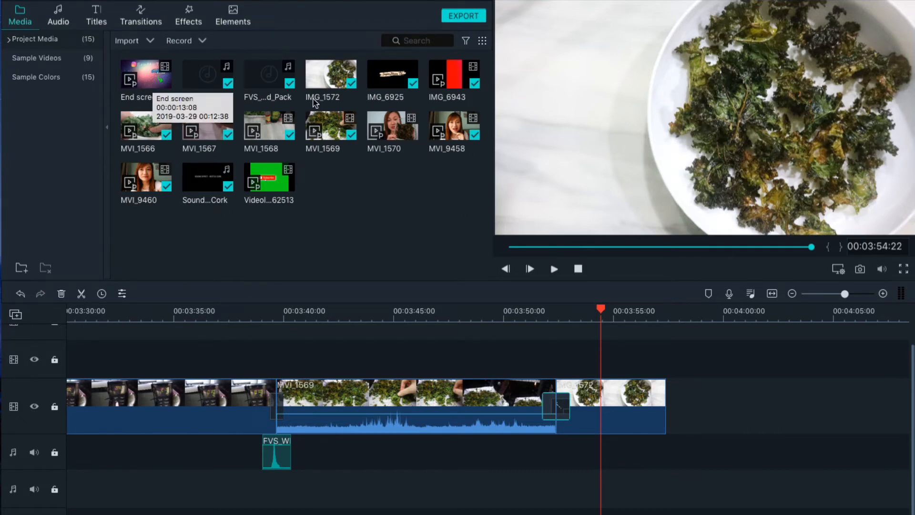
{"action": "left_click_drag", "start_coordinate": [275, 170], "coordinate": [585, 357]}
{"action": "double_click", "coordinate": [643, 181]}
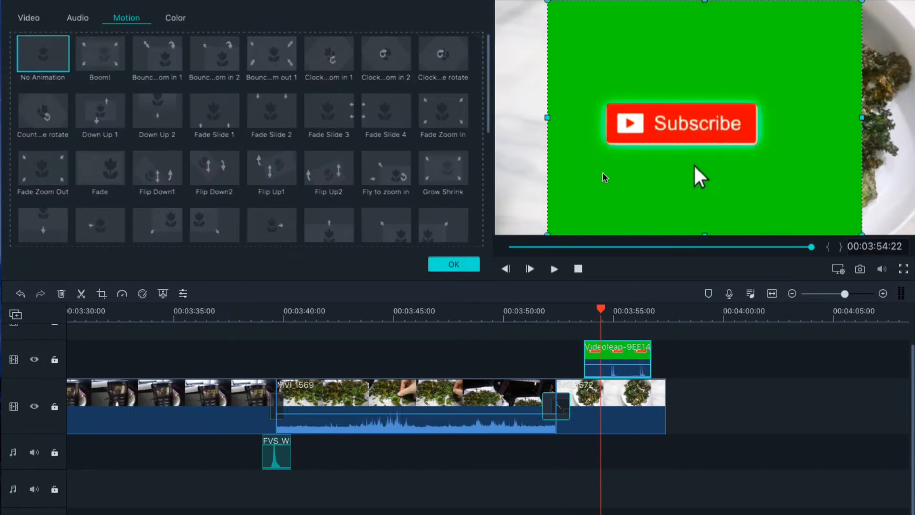
{"action": "left_click", "coordinate": [29, 17]}
{"action": "scroll", "coordinate": [137, 119], "scroll_direction": "down", "scroll_amount": 5}
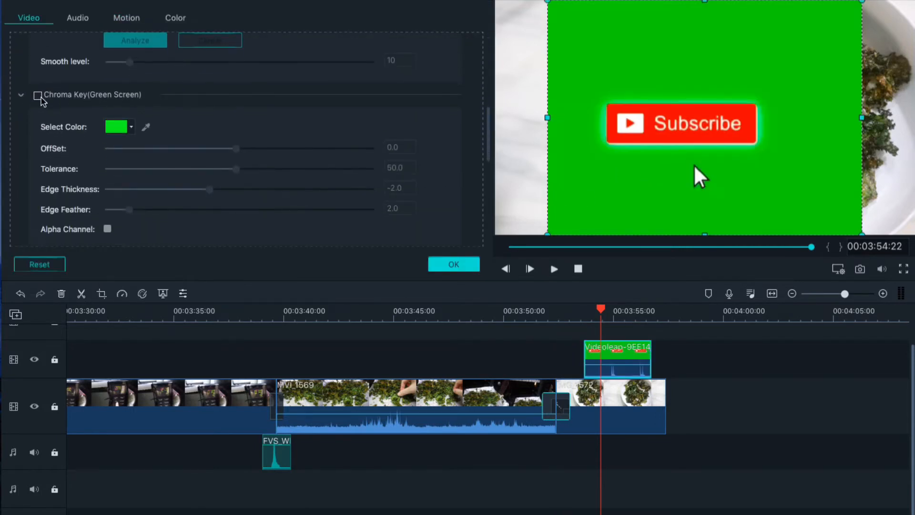
{"action": "left_click", "coordinate": [38, 95]}
{"action": "left_click_drag", "start_coordinate": [233, 169], "coordinate": [278, 169]}
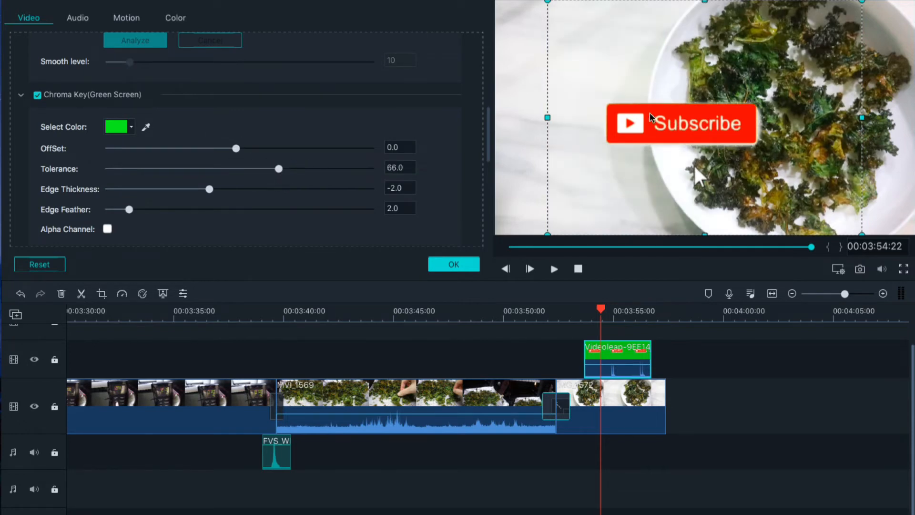
- Shrink the Subscribe animation, move it to the picture's lower-left corner, play it back and accept the clip settings
{"action": "left_click_drag", "start_coordinate": [547, 1], "coordinate": [643, 94]}
{"action": "left_click_drag", "start_coordinate": [729, 161], "coordinate": [560, 208]}
{"action": "left_click", "coordinate": [537, 311]}
{"action": "key", "text": "space"}
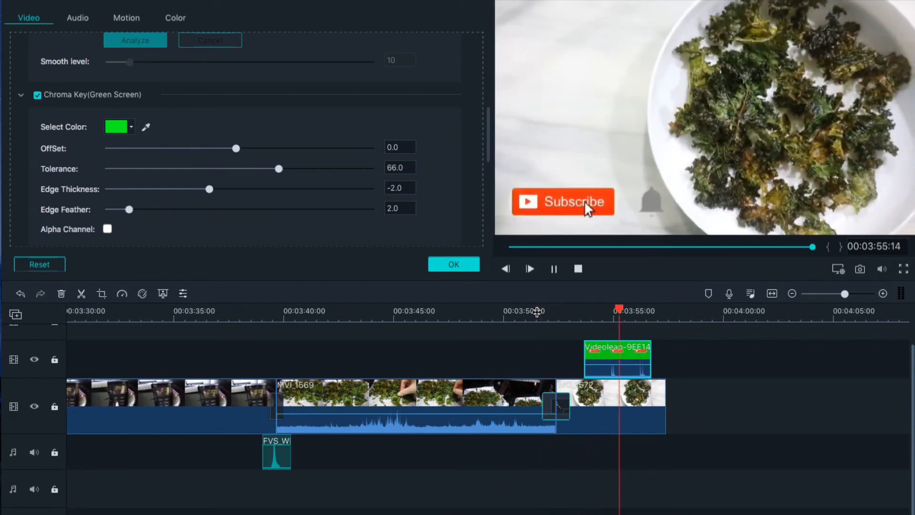
{"action": "key", "text": "space"}
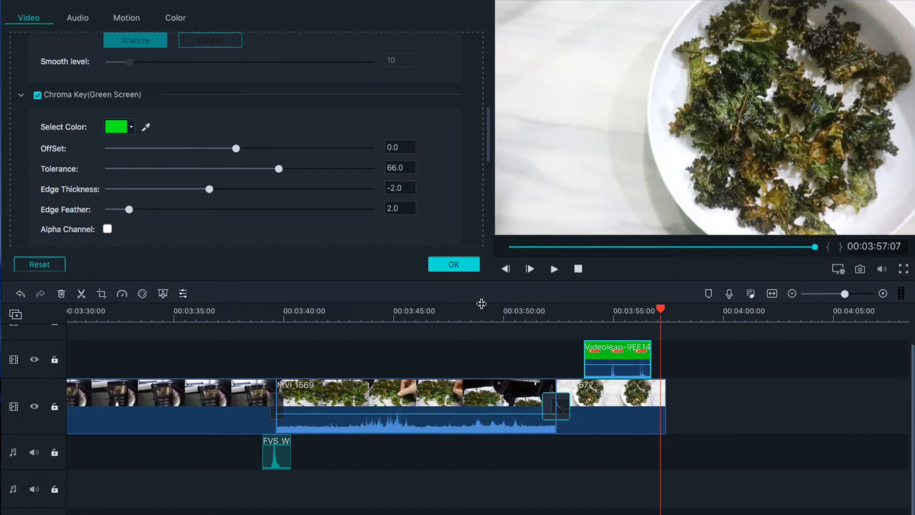
{"action": "left_click", "coordinate": [445, 267]}
- Browse the custom title presets for a closing message over the kale photo
{"action": "left_click", "coordinate": [96, 22]}
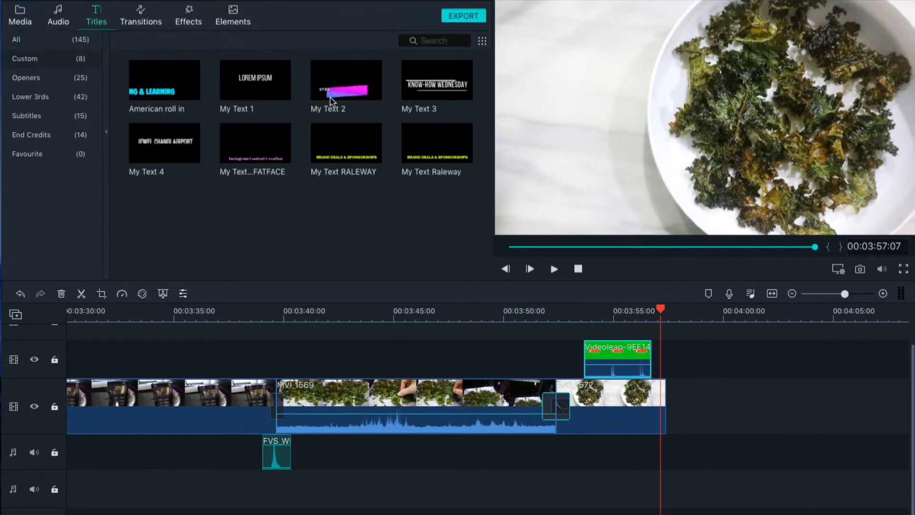
{"action": "scroll", "coordinate": [491, 322], "scroll_direction": "up", "scroll_amount": 3}
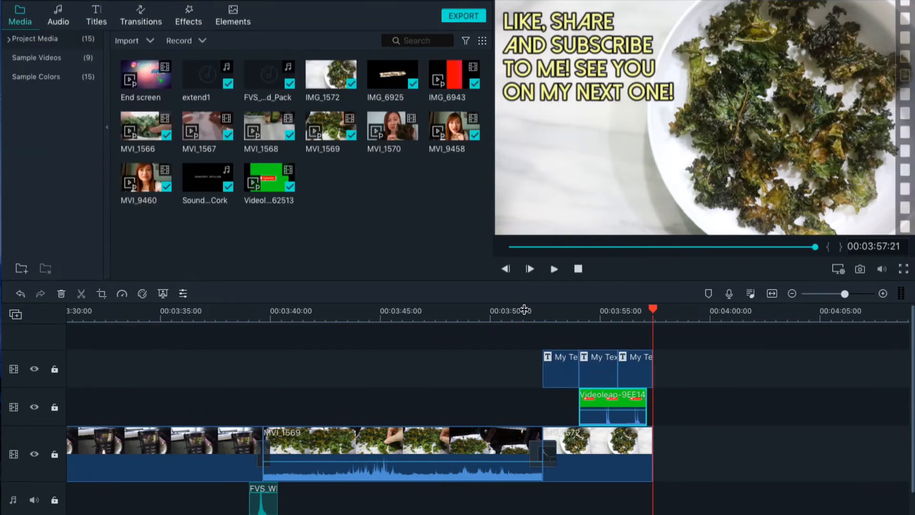
- Add the End screen clip right after the kale photo and play it back to find where to cut it
{"action": "left_click_drag", "start_coordinate": [580, 320], "coordinate": [656, 448]}
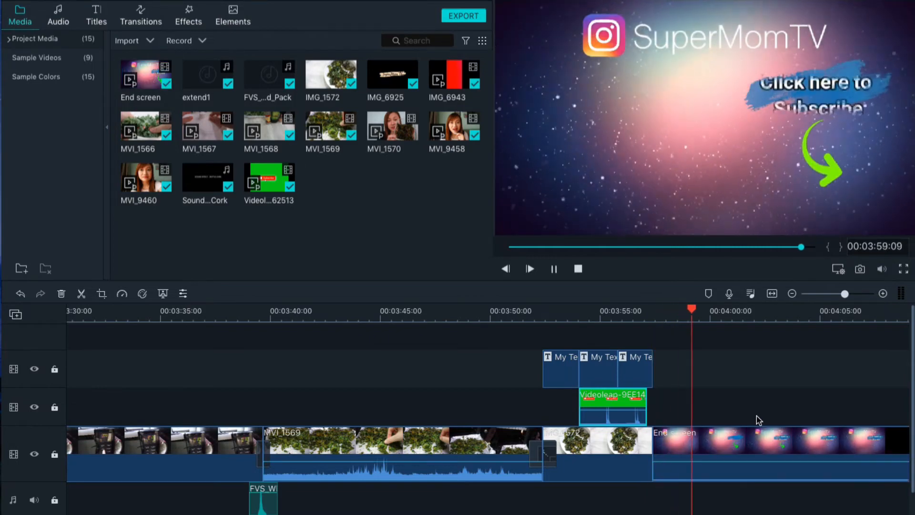
{"action": "left_click", "coordinate": [840, 458]}
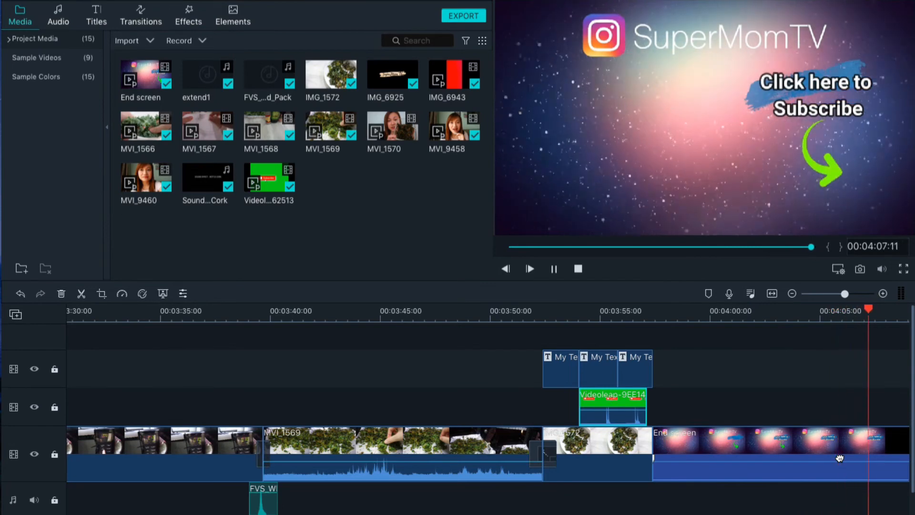
{"action": "left_click", "coordinate": [866, 308]}
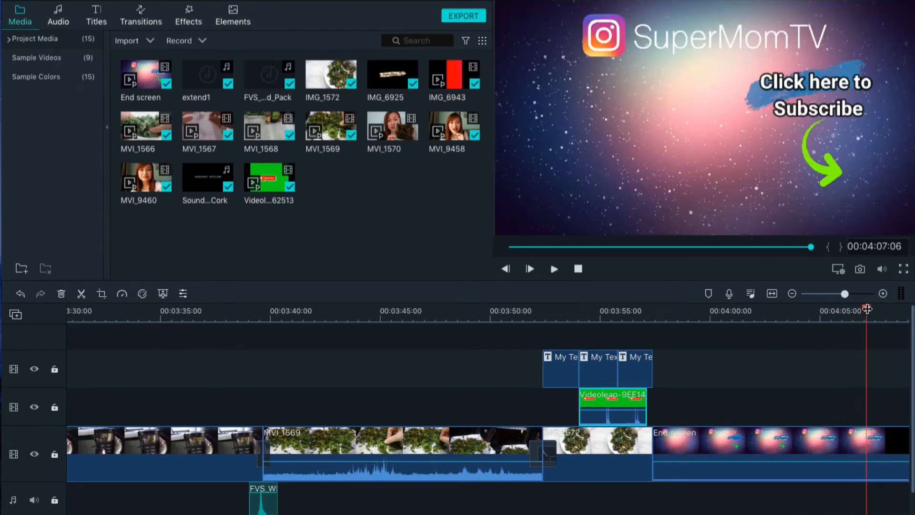
{"action": "left_click", "coordinate": [657, 319]}
{"action": "key", "text": "space"}
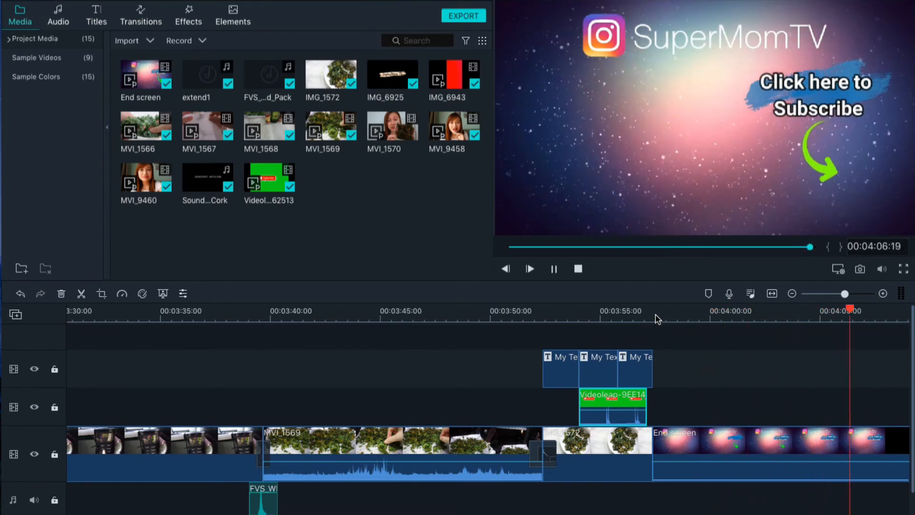
- Split the End screen clip at 00:04:07:09 and delete the part after the cut
{"action": "left_click_drag", "start_coordinate": [875, 311], "coordinate": [867, 311]}
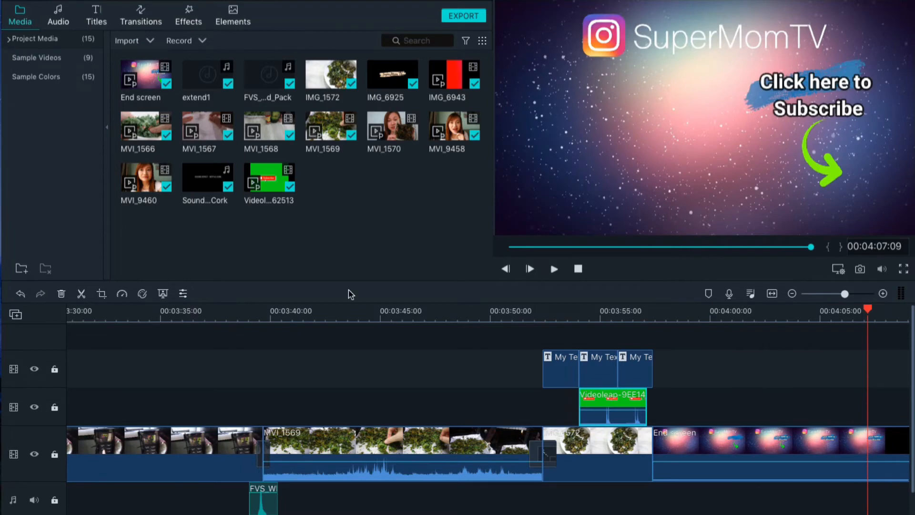
{"action": "key", "text": "super+b"}
{"action": "left_click", "coordinate": [882, 444]}
{"action": "key", "text": "Delete"}
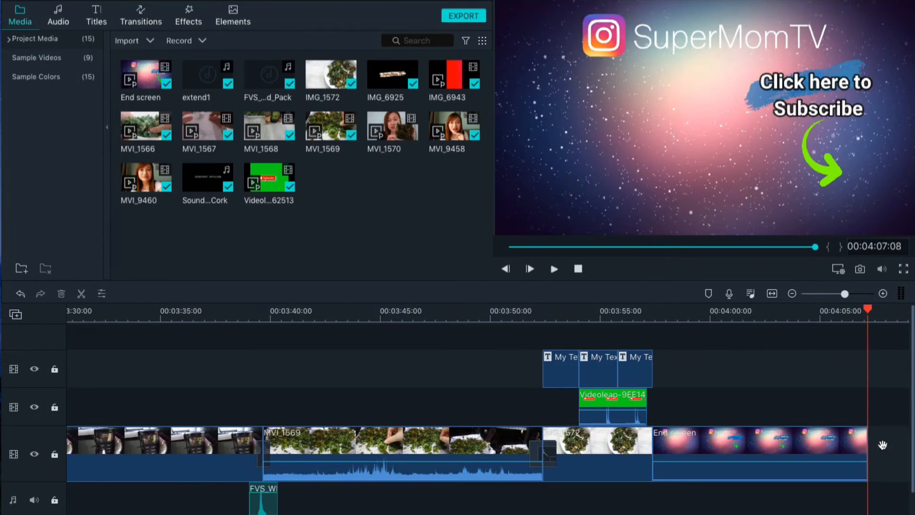
- Apply the Fuzzy Zoom 1 warp transition between the kale photo and the End screen clip
{"action": "left_click", "coordinate": [142, 21]}
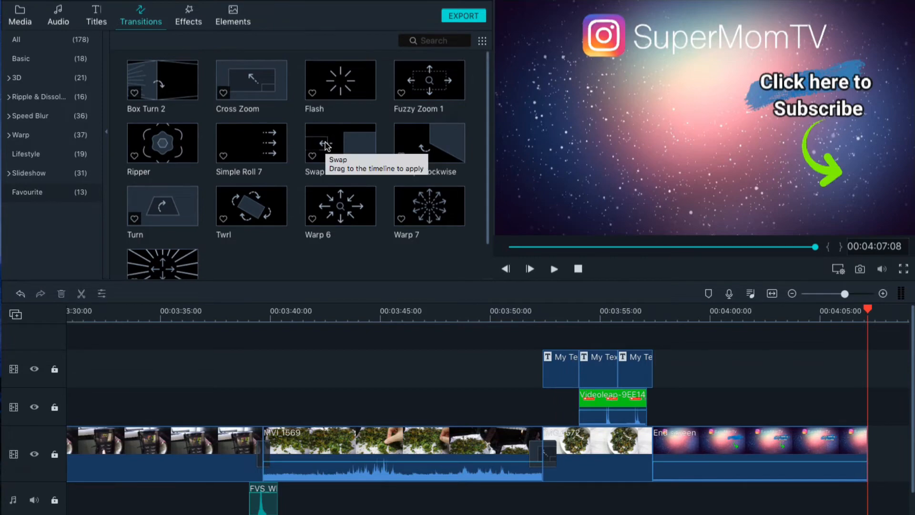
{"action": "left_click", "coordinate": [420, 88]}
{"action": "scroll", "coordinate": [383, 150], "scroll_direction": "down", "scroll_amount": 1}
{"action": "scroll", "coordinate": [383, 149], "scroll_direction": "up", "scroll_amount": 1}
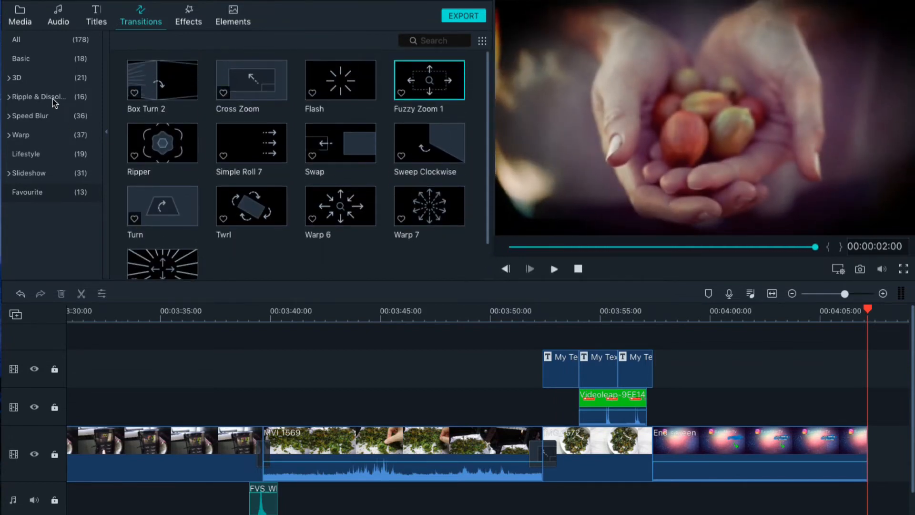
{"action": "left_click", "coordinate": [42, 119]}
{"action": "scroll", "coordinate": [332, 156], "scroll_direction": "down", "scroll_amount": 6}
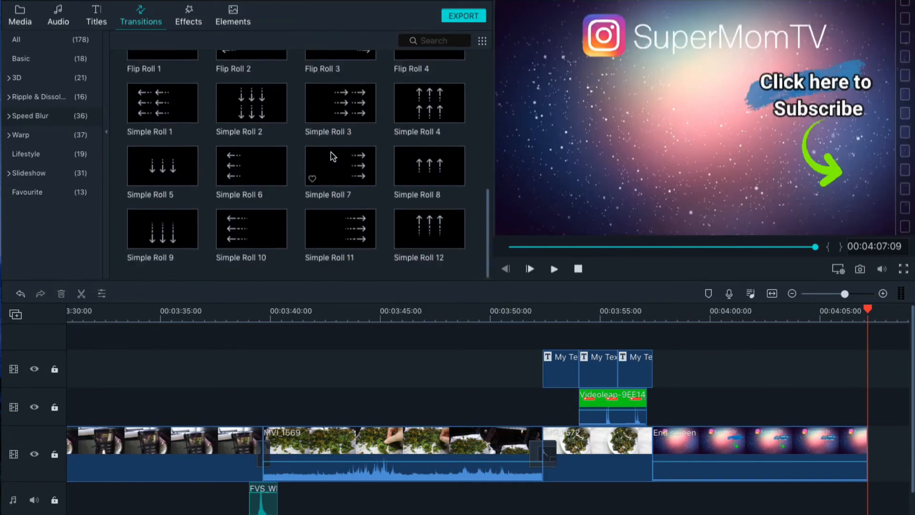
{"action": "scroll", "coordinate": [332, 156], "scroll_direction": "up", "scroll_amount": 6}
{"action": "left_click", "coordinate": [21, 135]}
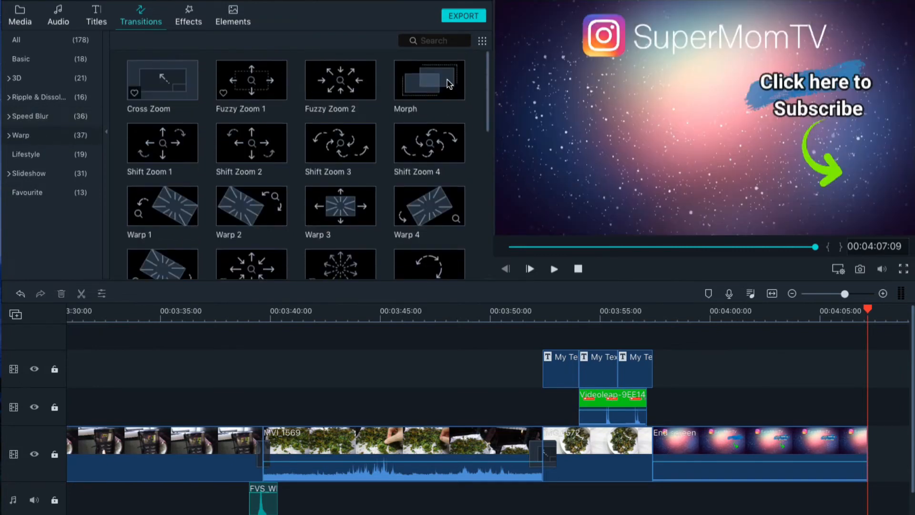
{"action": "left_click_drag", "start_coordinate": [254, 83], "coordinate": [660, 445]}
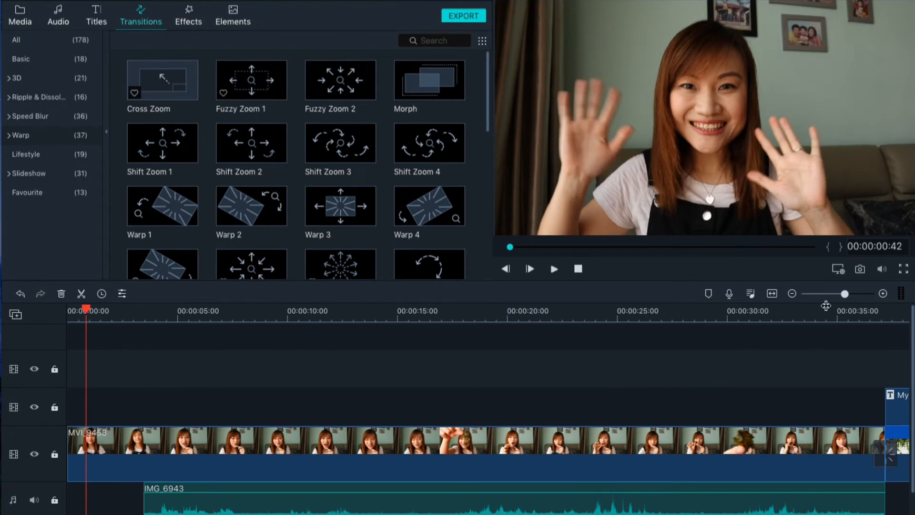
- Add the Element Handdrawn 14 speech bubble above the opening talking clip at 00:00:00:47 and play it back
{"action": "left_click", "coordinate": [807, 247]}
{"action": "key", "text": "space"}
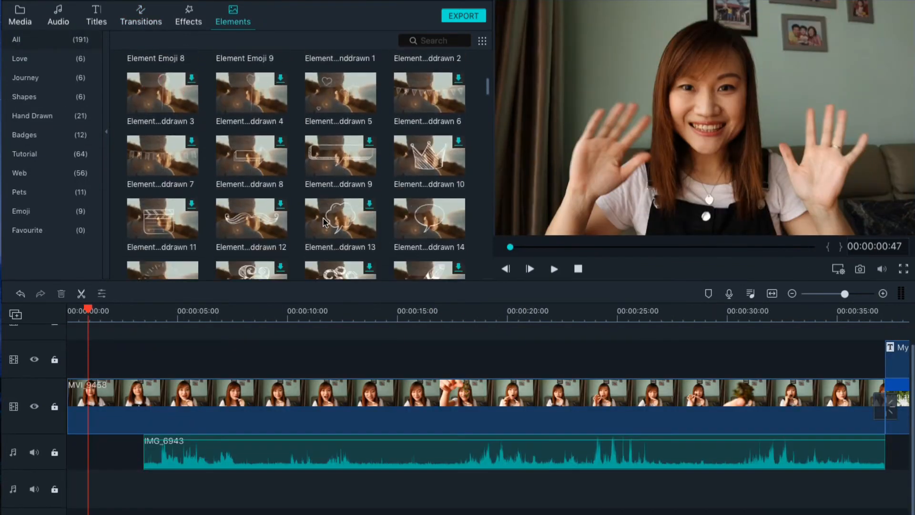
{"action": "scroll", "coordinate": [324, 221], "scroll_direction": "down", "scroll_amount": 1}
{"action": "left_click_drag", "start_coordinate": [429, 168], "coordinate": [97, 359]}
{"action": "key", "text": "space"}
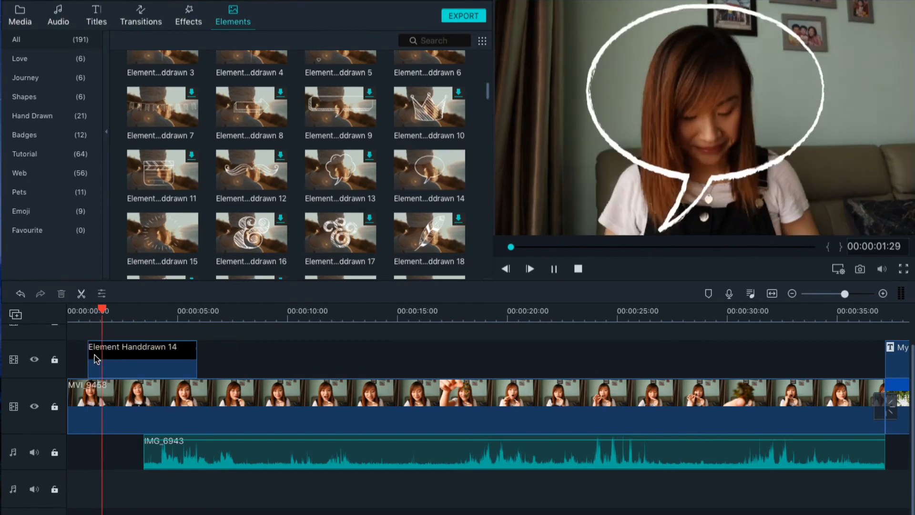
- Shrink the speech bubble to about half size and place it beside the woman's head in the picture's upper-right area
{"action": "double_click", "coordinate": [95, 355]}
{"action": "left_click_drag", "start_coordinate": [585, 14], "coordinate": [710, 132]}
{"action": "left_click_drag", "start_coordinate": [739, 176], "coordinate": [779, 66]}
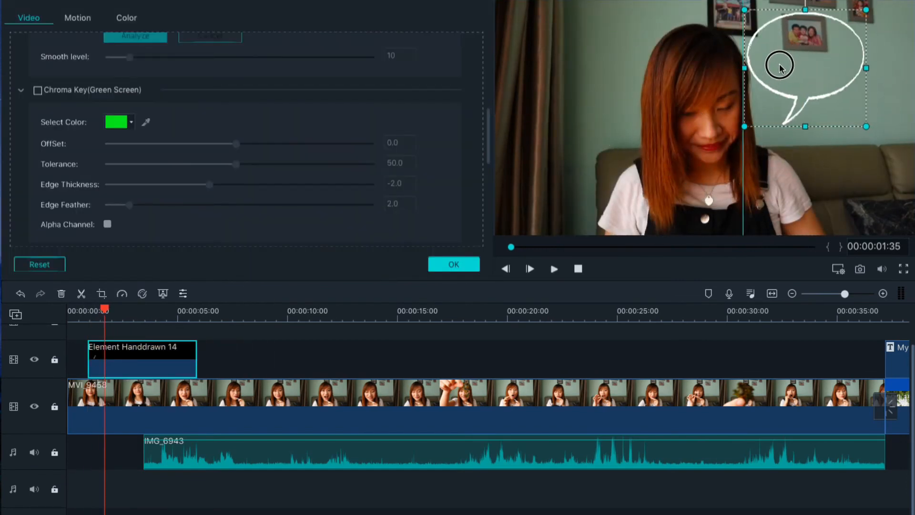
- Move the speech bubble clip to the timeline start, shorten it to about 3 seconds and play back the opening
{"action": "left_click_drag", "start_coordinate": [146, 361], "coordinate": [113, 367]}
{"action": "left_click", "coordinate": [68, 312]}
{"action": "key", "text": "space"}
{"action": "key", "text": "space"}
{"action": "left_click", "coordinate": [69, 312]}
{"action": "key", "text": "space"}
{"action": "key", "text": "space"}
{"action": "left_click", "coordinate": [476, 264]}
- Add the custom title My Text 1 at the timeline start above the speech bubble and change its text to "Hi!"
{"action": "left_click", "coordinate": [96, 19]}
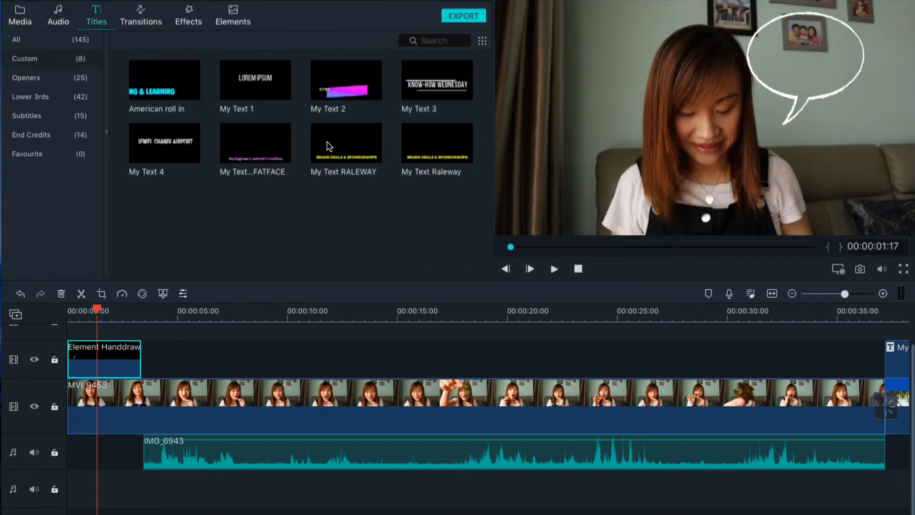
{"action": "left_click_drag", "start_coordinate": [204, 216], "coordinate": [74, 341]}
{"action": "scroll", "coordinate": [254, 354], "scroll_direction": "up", "scroll_amount": 1}
{"action": "double_click", "coordinate": [673, 107]}
{"action": "left_click_drag", "start_coordinate": [286, 67], "coordinate": [200, 68]}
{"action": "type", "text": "Hi!"}
- Set the "Hi!" title to the American Purpose Stripe 1 font at size 75 and colour it light blue
{"action": "left_click", "coordinate": [277, 47]}
{"action": "scroll", "coordinate": [305, 191], "scroll_direction": "up", "scroll_amount": 10}
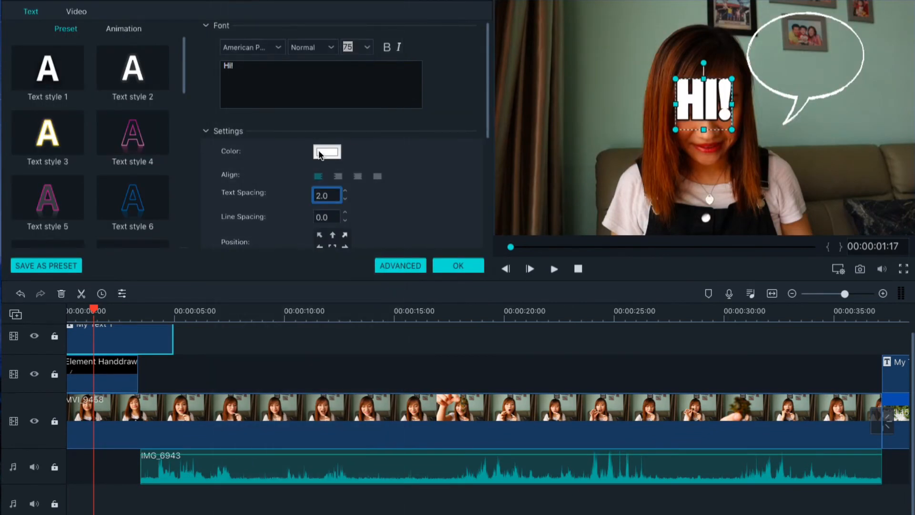
{"action": "left_click", "coordinate": [319, 154]}
{"action": "left_click", "coordinate": [276, 234]}
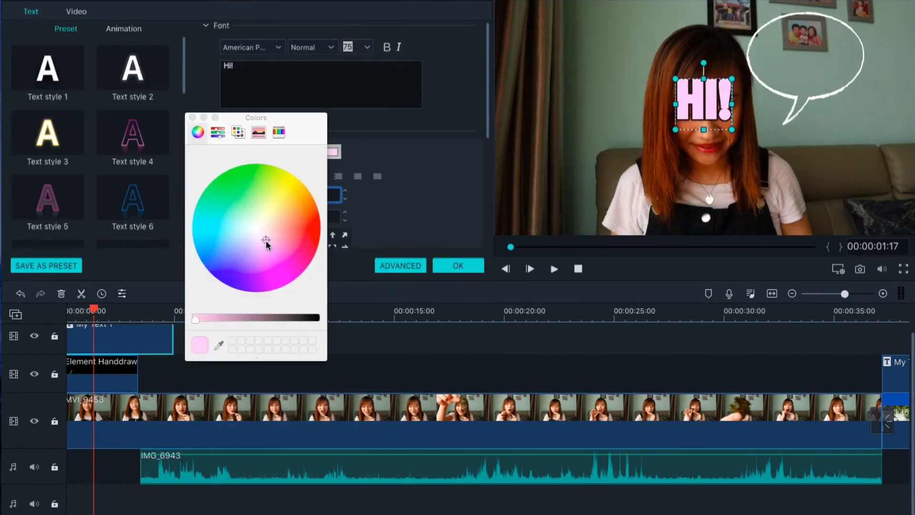
{"action": "left_click", "coordinate": [192, 117]}
- Move the "Hi!" title into the middle of the speech bubble and accept the settings
{"action": "left_click", "coordinate": [780, 91]}
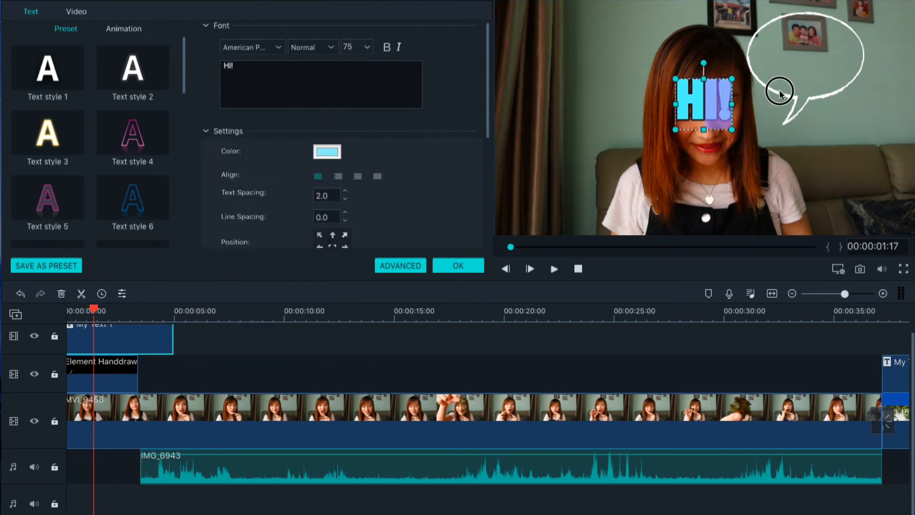
{"action": "left_click_drag", "start_coordinate": [701, 101], "coordinate": [800, 61]}
{"action": "left_click", "coordinate": [846, 125]}
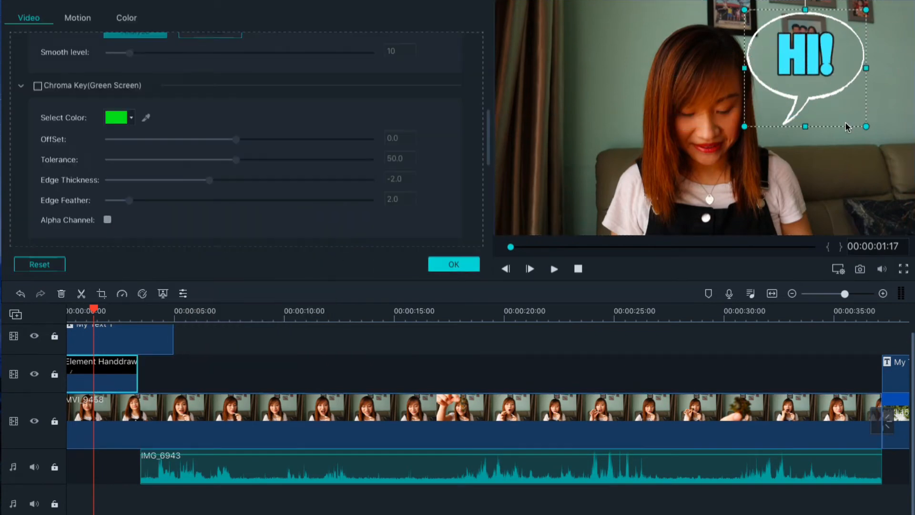
{"action": "left_click", "coordinate": [450, 263]}
- Set the "Hi!" title's font to orange juice
{"action": "double_click", "coordinate": [808, 51]}
{"action": "left_click", "coordinate": [266, 54]}
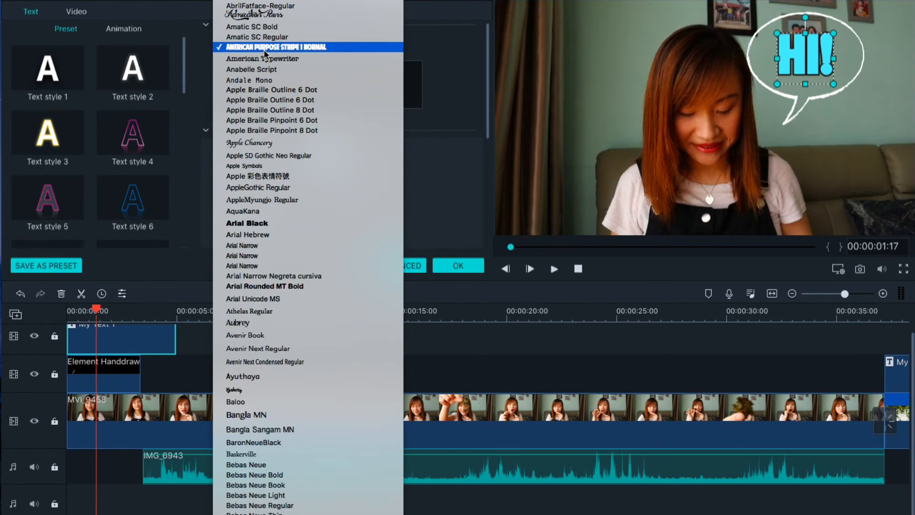
{"action": "scroll", "coordinate": [286, 178], "scroll_direction": "down", "scroll_amount": 15}
{"action": "scroll", "coordinate": [270, 197], "scroll_direction": "down", "scroll_amount": 20}
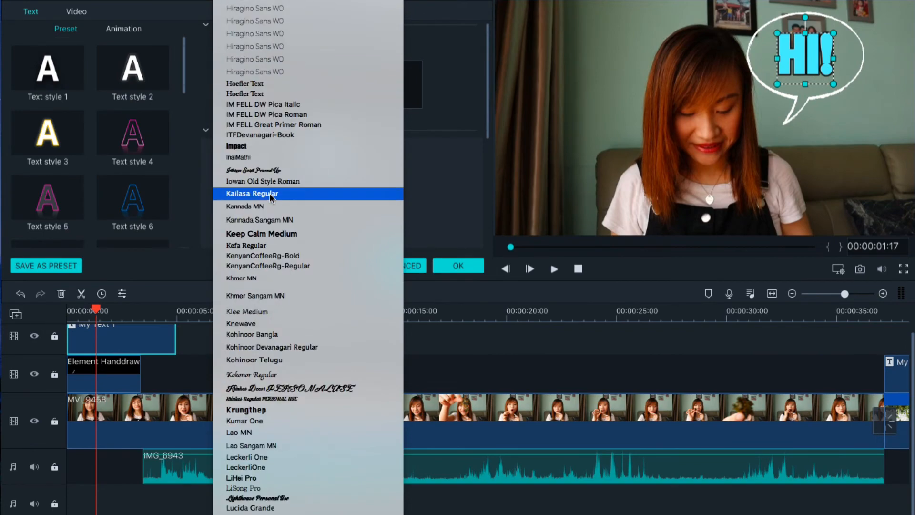
{"action": "scroll", "coordinate": [270, 197], "scroll_direction": "down", "scroll_amount": 20}
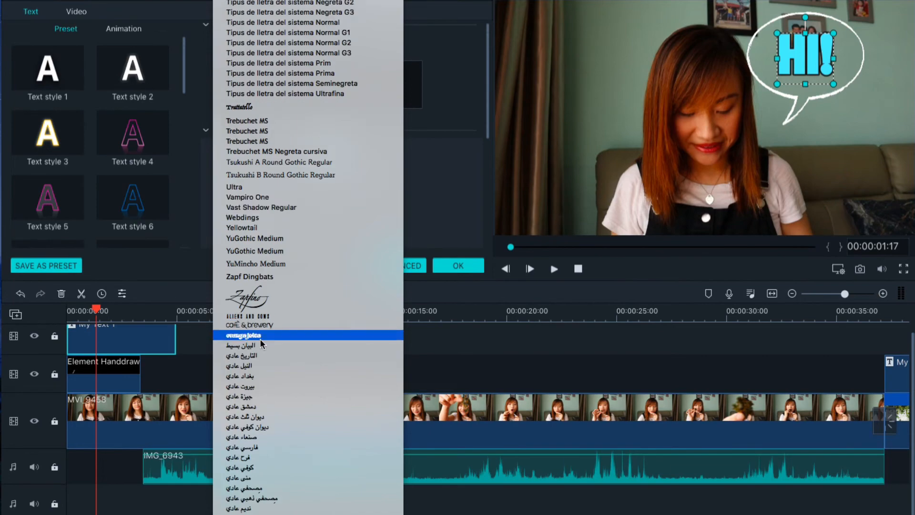
{"action": "left_click", "coordinate": [261, 341]}
{"action": "left_click_drag", "start_coordinate": [233, 70], "coordinate": [222, 70]}
{"action": "left_click", "coordinate": [262, 48]}
{"action": "scroll", "coordinate": [278, 80], "scroll_direction": "down", "scroll_amount": 20}
{"action": "left_click", "coordinate": [244, 247]}
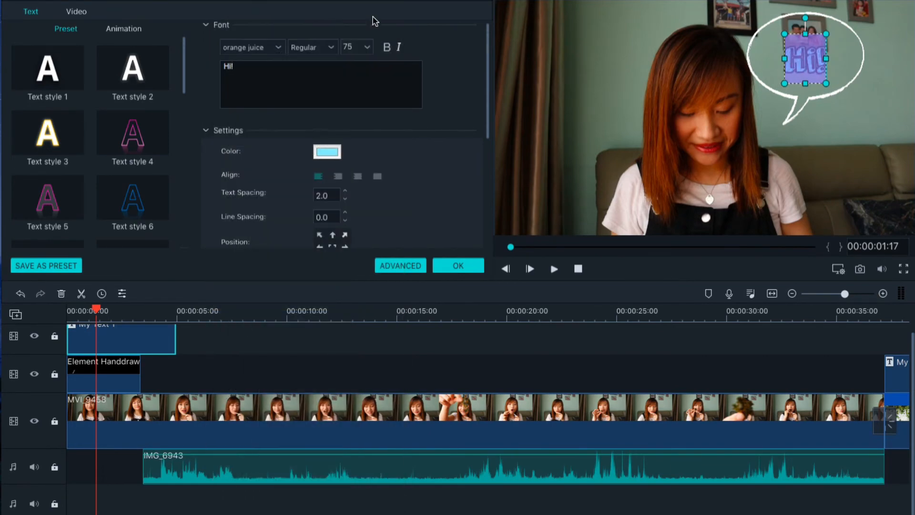
- Set the "Hi!" title's size to 90 and colour it dark blue
{"action": "left_click", "coordinate": [327, 152]}
{"action": "left_click", "coordinate": [228, 265]}
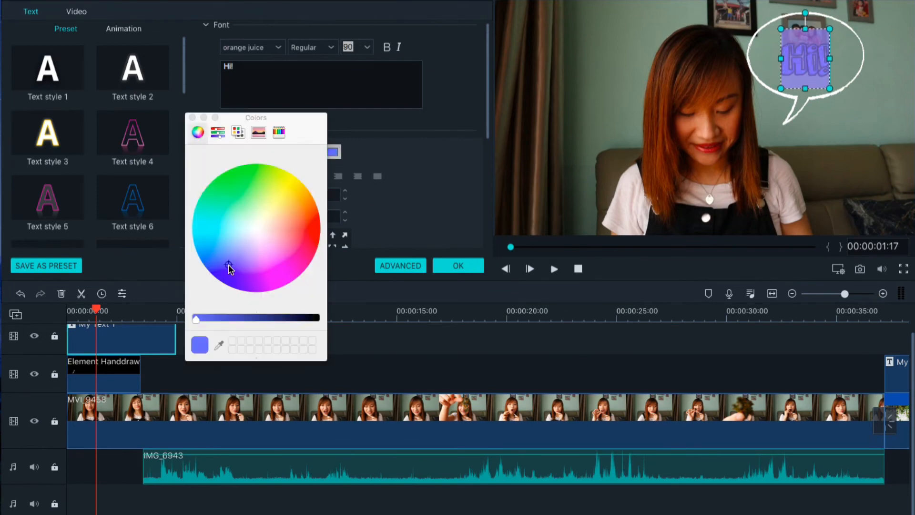
{"action": "left_click_drag", "start_coordinate": [279, 319], "coordinate": [242, 319]}
{"action": "left_click", "coordinate": [187, 111]}
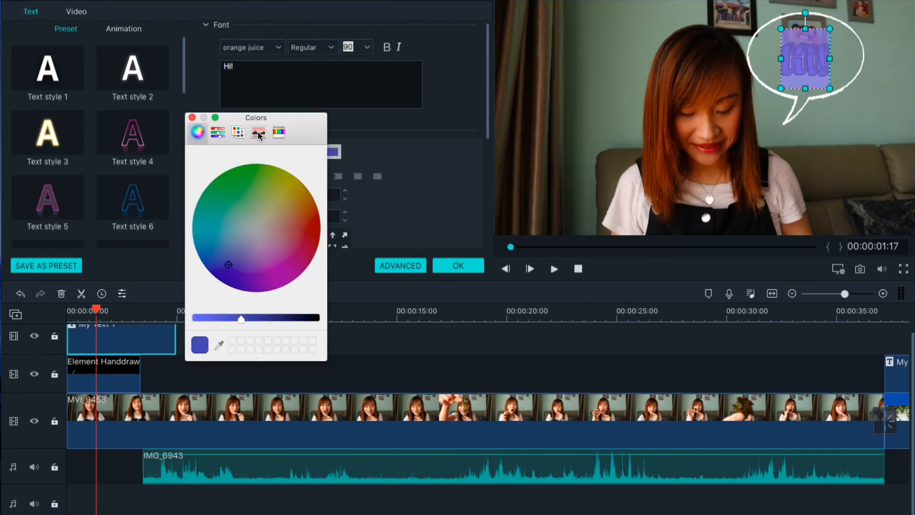
{"action": "left_click", "coordinate": [192, 118]}
{"action": "left_click", "coordinate": [471, 263]}
- Enlarge the "Hi!" title to size 110 and recentre it inside the speech bubble
{"action": "double_click", "coordinate": [814, 66]}
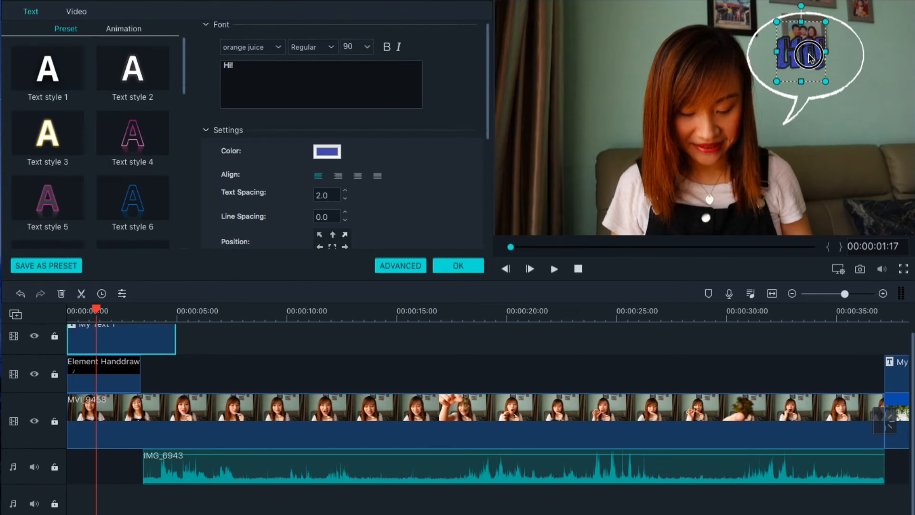
{"action": "type", "text": "110"}
{"action": "key", "text": "Return"}
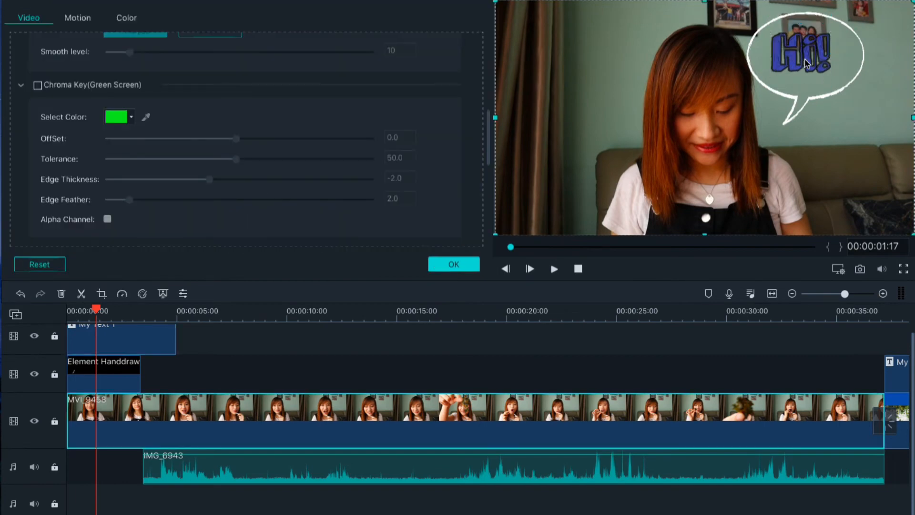
{"action": "double_click", "coordinate": [804, 62]}
{"action": "left_click_drag", "start_coordinate": [805, 66], "coordinate": [796, 61]}
- Recolour the "Hi!" title bright cyan and set its font size to 120
{"action": "left_click", "coordinate": [327, 151]}
{"action": "left_click_drag", "start_coordinate": [241, 316], "coordinate": [196, 318]}
{"action": "left_click", "coordinate": [217, 224]}
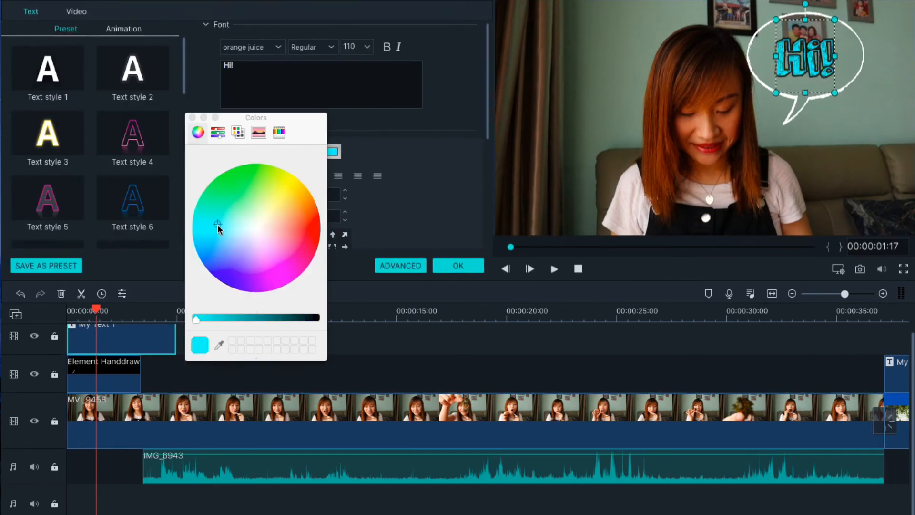
{"action": "left_click", "coordinate": [192, 117]}
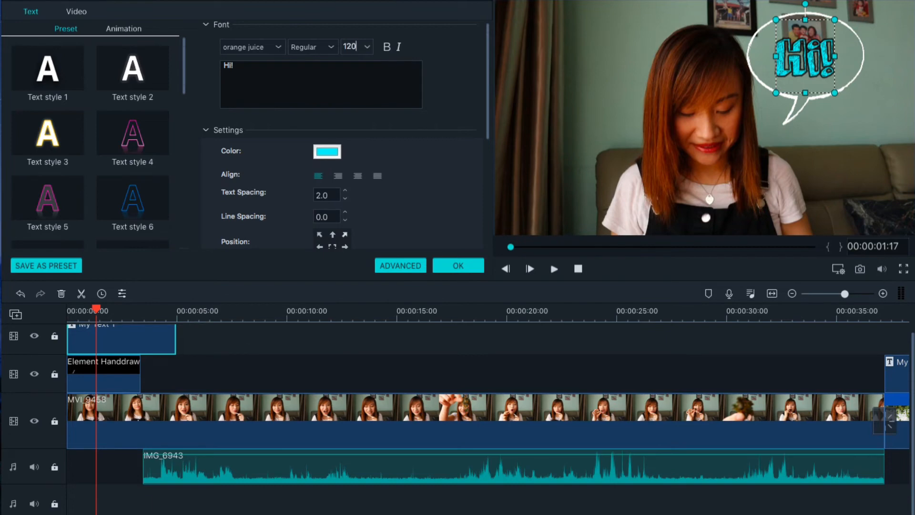
{"action": "key", "text": "Return"}
{"action": "left_click", "coordinate": [584, 180]}
- Play back the opening and trim the speech bubble and "Hi!" title clips to about 2.3 seconds each
{"action": "left_click", "coordinate": [69, 309]}
{"action": "key", "text": "space"}
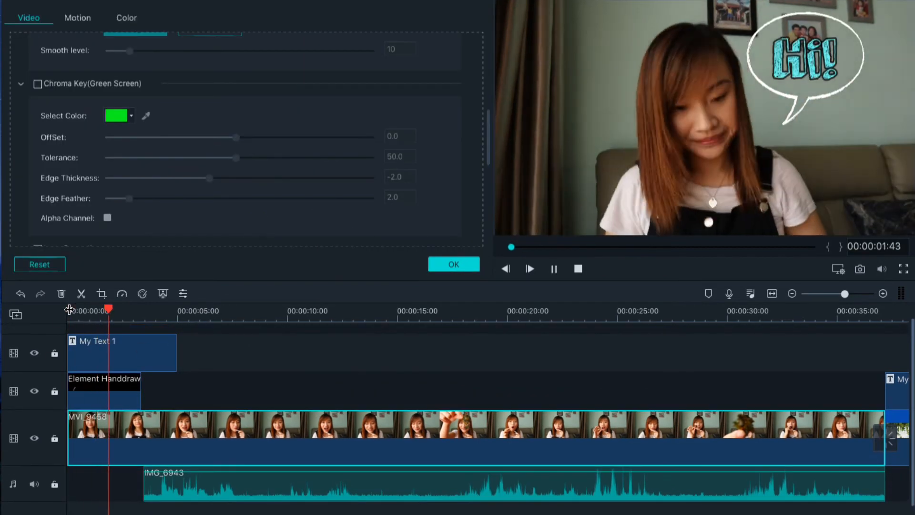
{"action": "key", "text": "space"}
{"action": "left_click_drag", "start_coordinate": [141, 394], "coordinate": [119, 395]}
{"action": "left_click_drag", "start_coordinate": [176, 363], "coordinate": [118, 362]}
{"action": "left_click", "coordinate": [457, 266]}
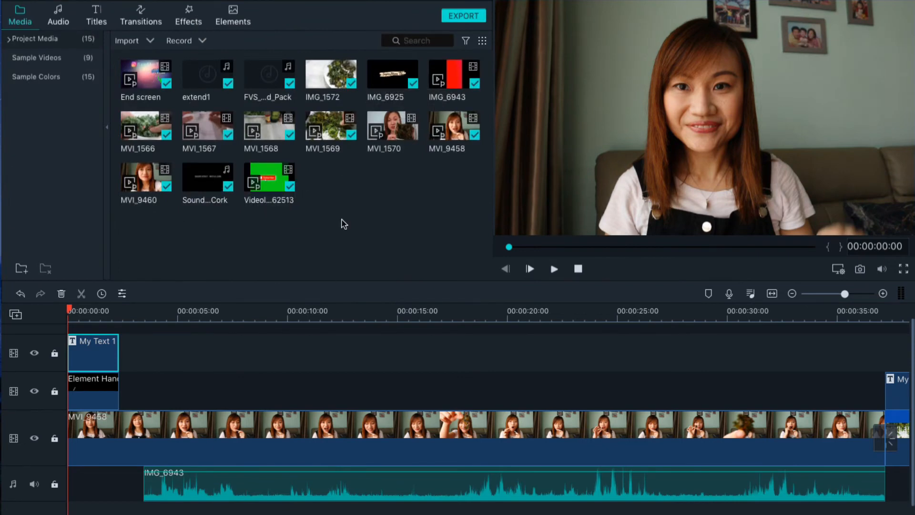
- Place the Cork sound effect at the start of the audio track before IMG_6943 and play back the opening
{"action": "left_click_drag", "start_coordinate": [103, 504], "coordinate": [83, 492]}
{"action": "key", "text": "space"}
{"action": "key", "text": "space"}
{"action": "left_click", "coordinate": [68, 310]}
{"action": "key", "text": "space"}
{"action": "key", "text": "space"}
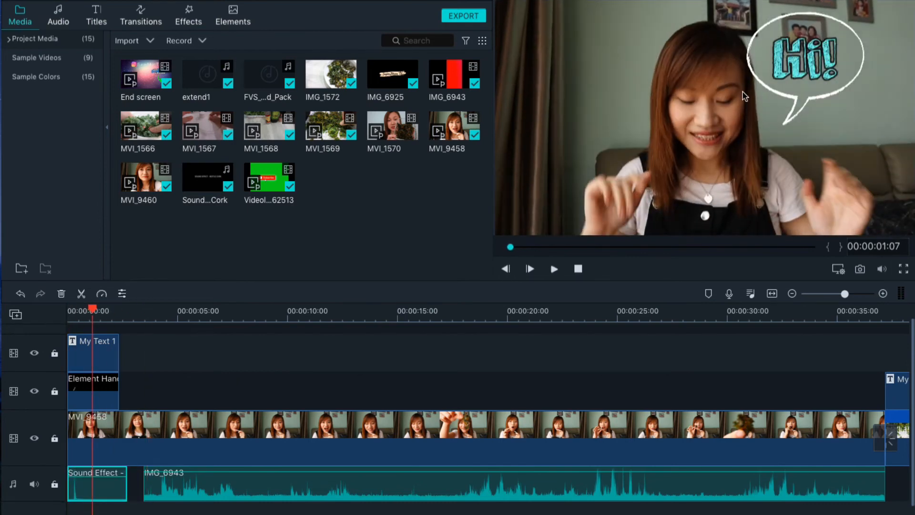
- Shrink the speech bubble slightly, shift it and the "Hi!" title closer to the woman's head, and play back the opening
{"action": "left_click", "coordinate": [797, 88]}
{"action": "left_click", "coordinate": [762, 61]}
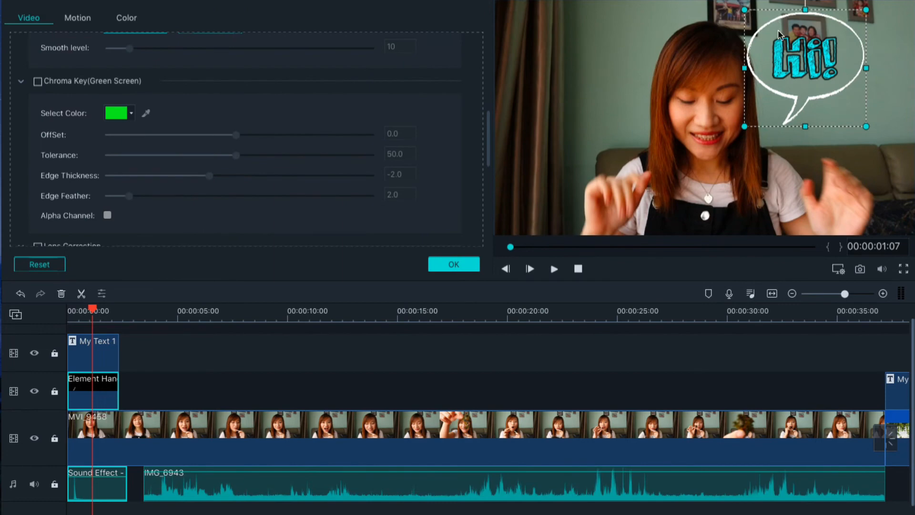
{"action": "left_click", "coordinate": [781, 34]}
{"action": "left_click", "coordinate": [797, 108]}
{"action": "left_click_drag", "start_coordinate": [797, 108], "coordinate": [812, 97]}
{"action": "left_click", "coordinate": [798, 54]}
{"action": "left_click", "coordinate": [710, 133]}
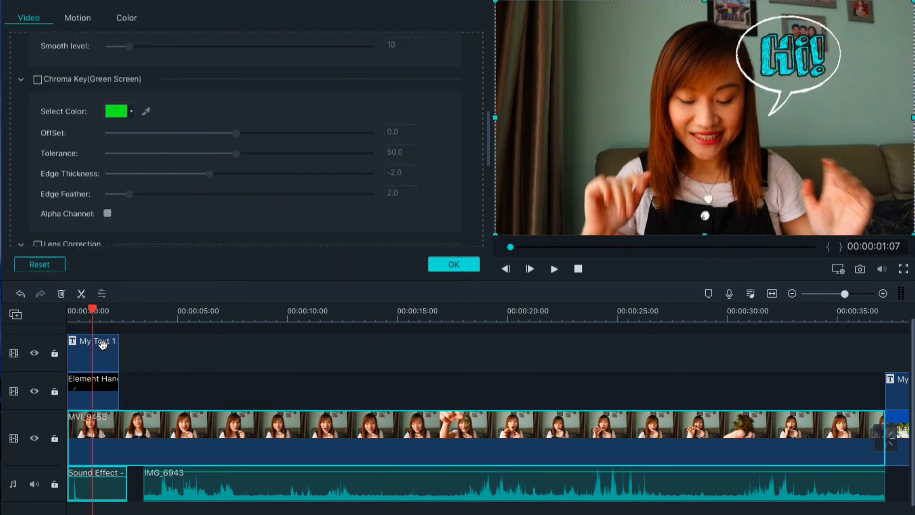
{"action": "left_click", "coordinate": [69, 311]}
{"action": "key", "text": "space"}
{"action": "key", "text": "space"}
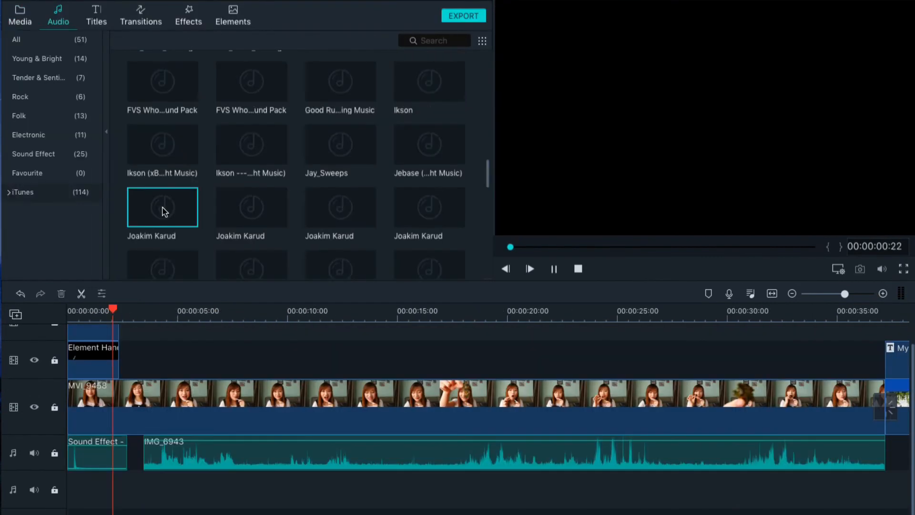
- Preview the first Joakim Karud music track and add it to the lower audio track where the My Text 4 title begins
{"action": "scroll", "coordinate": [164, 212], "scroll_direction": "down", "scroll_amount": 1}
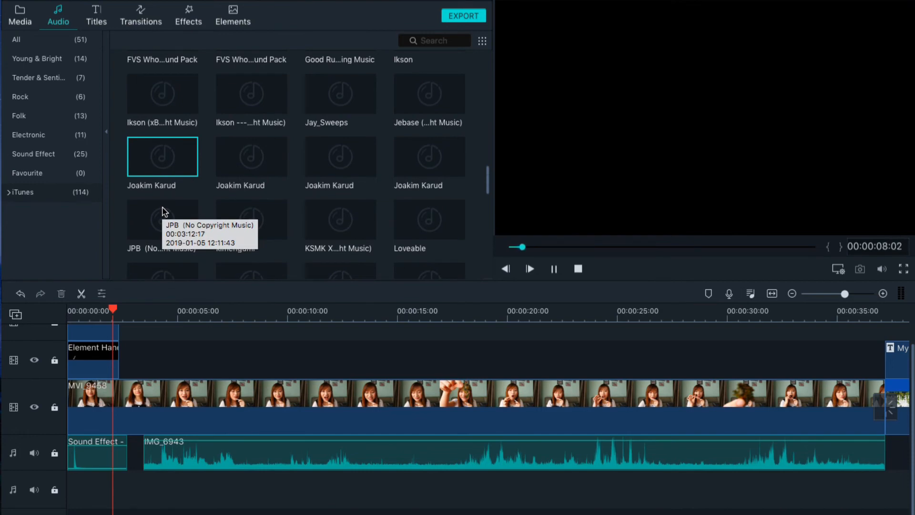
{"action": "key", "text": "space"}
{"action": "scroll", "coordinate": [685, 385], "scroll_direction": "right", "scroll_amount": 10}
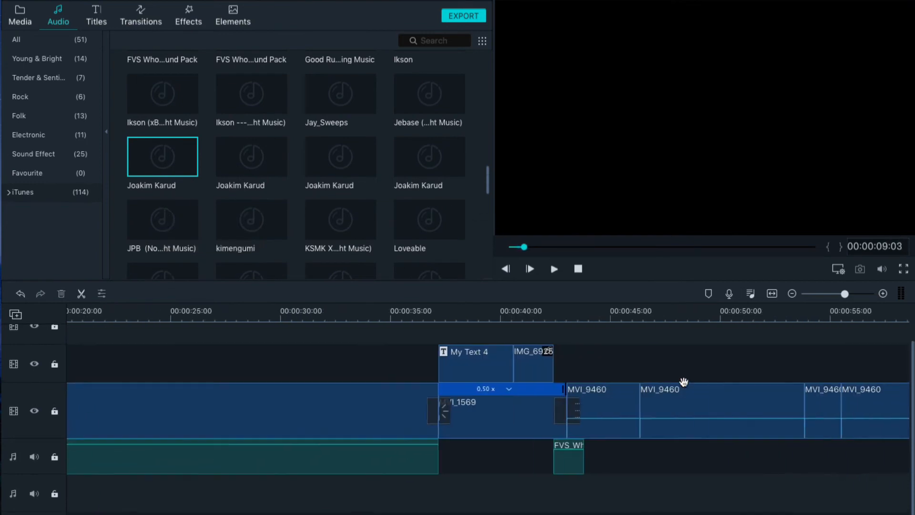
{"action": "left_click_drag", "start_coordinate": [165, 156], "coordinate": [425, 475]}
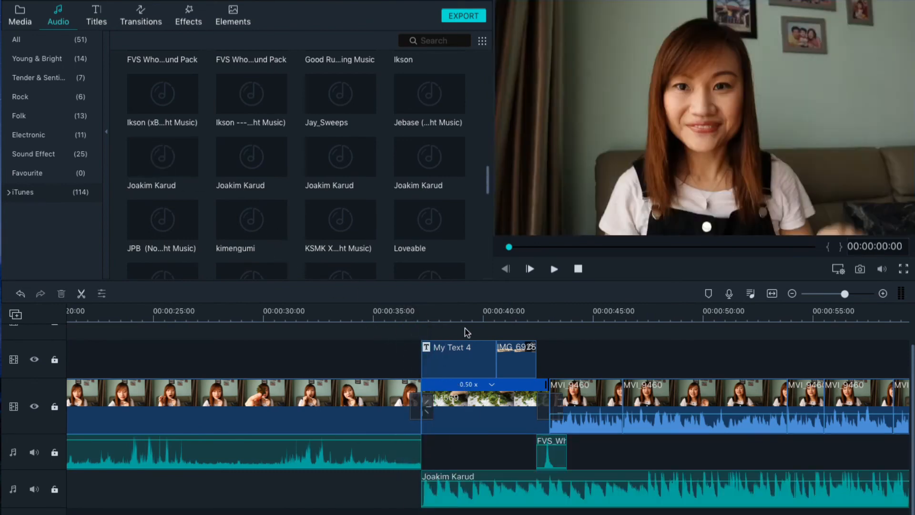
- Play back the kale intro with its music, lower the system volume and set the playhead at 00:00:45:04
{"action": "left_click", "coordinate": [404, 311]}
{"action": "key", "text": "space"}
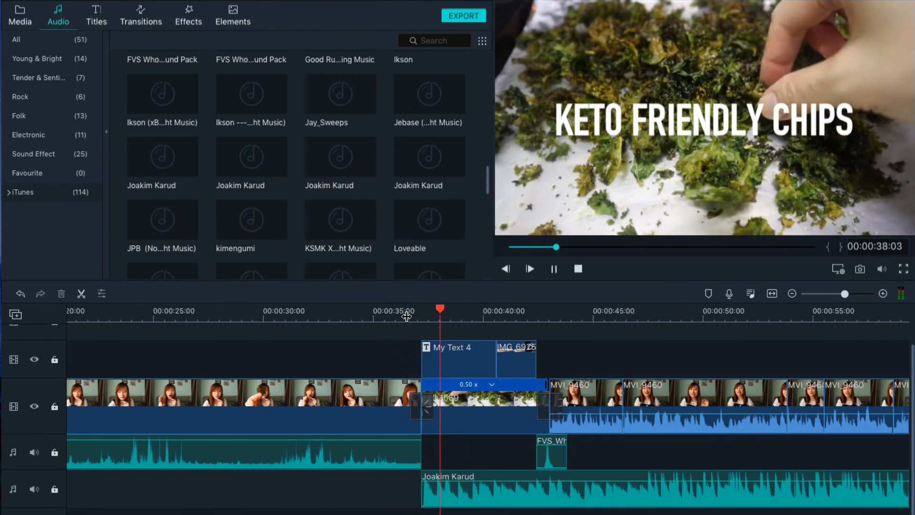
{"action": "key", "text": "XF86AudioLowerVolume"}
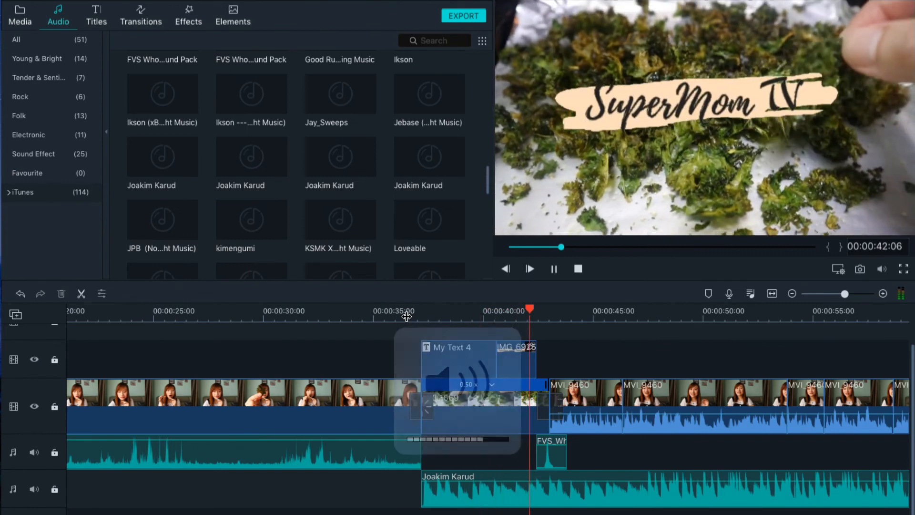
{"action": "left_click", "coordinate": [594, 318]}
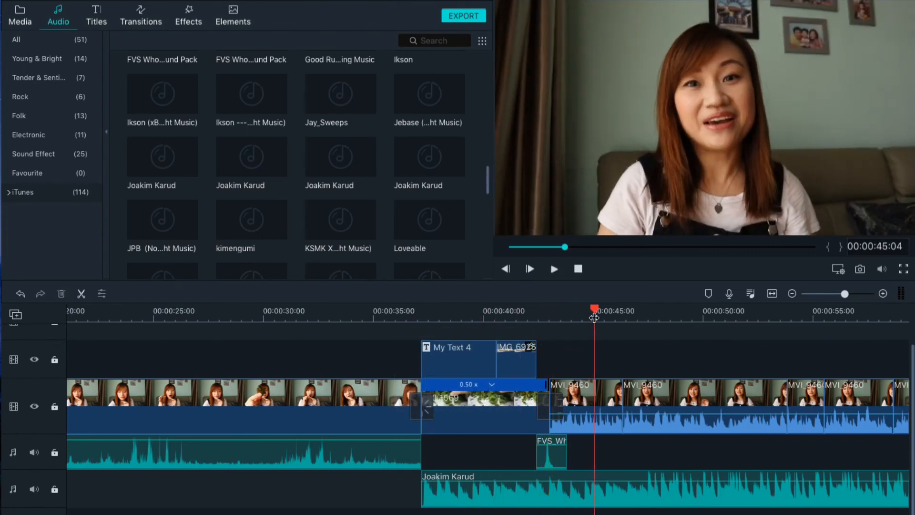
- Split the Joakim Karud music at 00:00:43:03, where MVI_9460 begins, and give the second part a short fade-in
{"action": "left_click", "coordinate": [558, 313]}
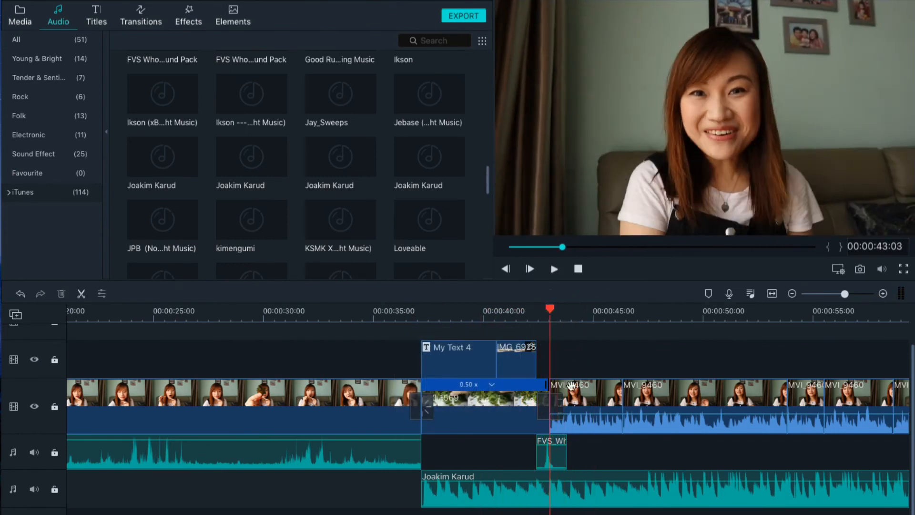
{"action": "left_click", "coordinate": [506, 489]}
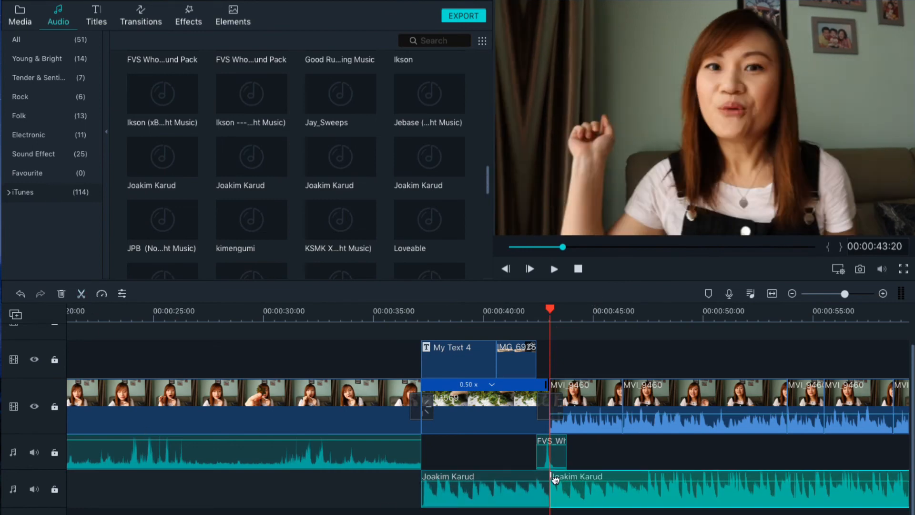
{"action": "left_click_drag", "start_coordinate": [570, 479], "coordinate": [550, 479]}
- Play back across the music split and lower the volume of the Joakim Karud part beneath MVI_9460
{"action": "mouse_move", "coordinate": [550, 316]}
{"action": "left_mouse_down"}
{"action": "mouse_move", "coordinate": [596, 318]}
{"action": "mouse_move", "coordinate": [557, 313]}
{"action": "left_mouse_up"}
{"action": "left_click", "coordinate": [633, 315]}
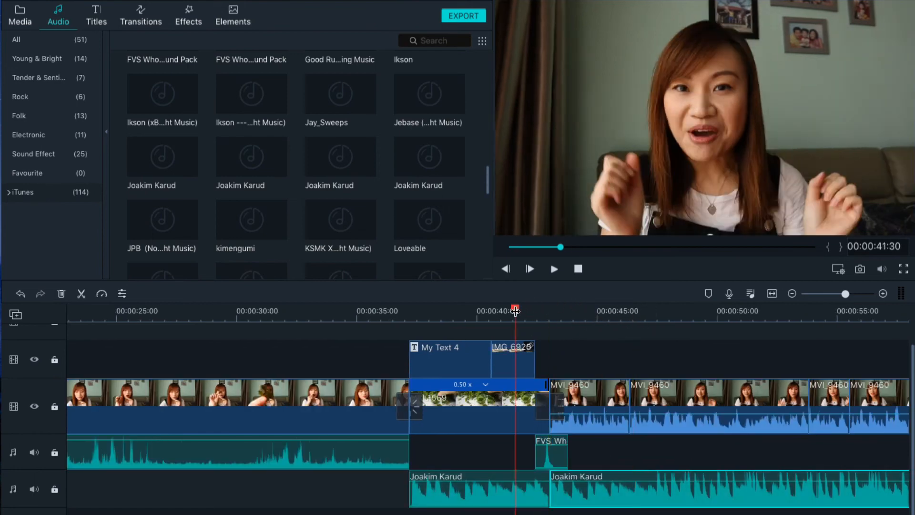
{"action": "key", "text": "space"}
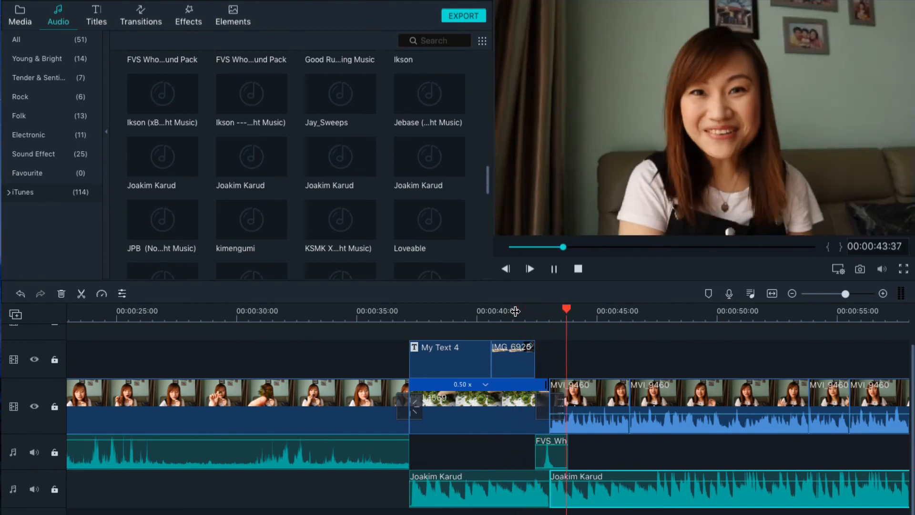
{"action": "left_click_drag", "start_coordinate": [703, 480], "coordinate": [701, 492]}
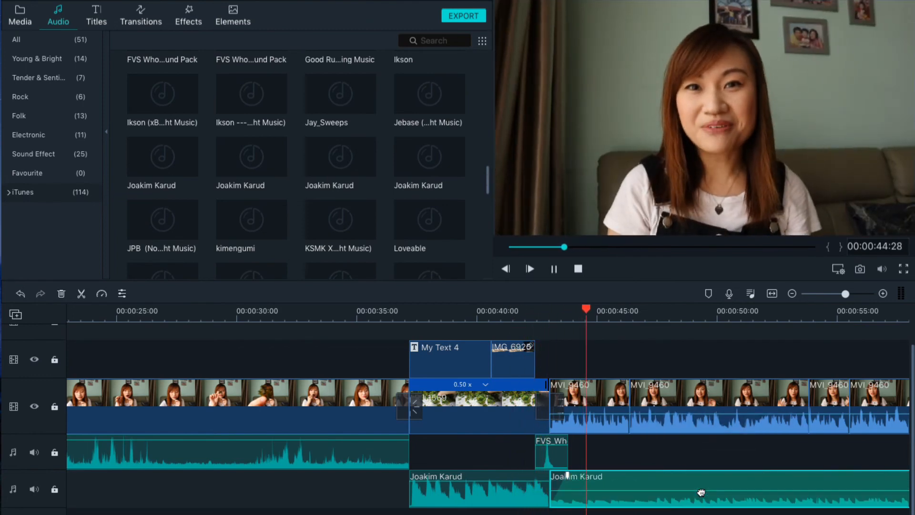
{"action": "key", "text": "space"}
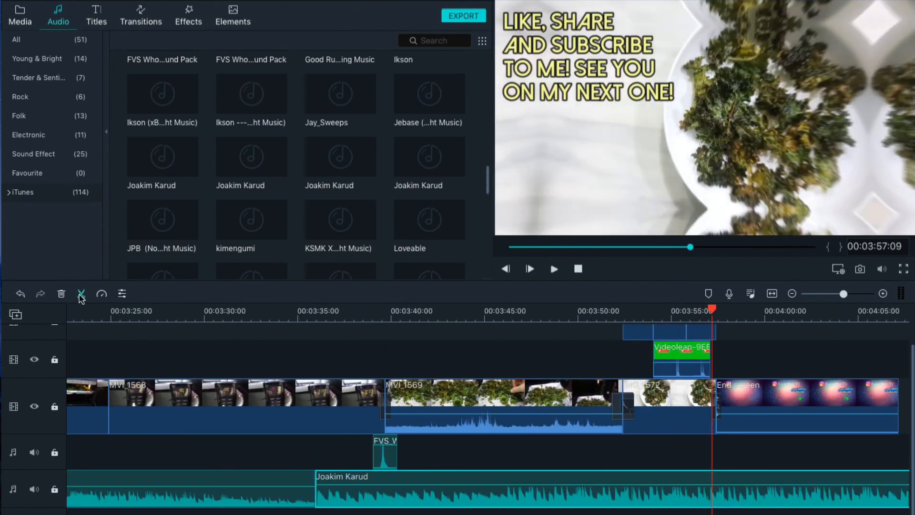
- Split the Joakim Karud music at 00:03:57:09, just before the end screen, and raise the volume of the part that follows
{"action": "key", "text": "ctrl+b"}
{"action": "left_click", "coordinate": [785, 477]}
{"action": "left_click_drag", "start_coordinate": [753, 485], "coordinate": [753, 478]}
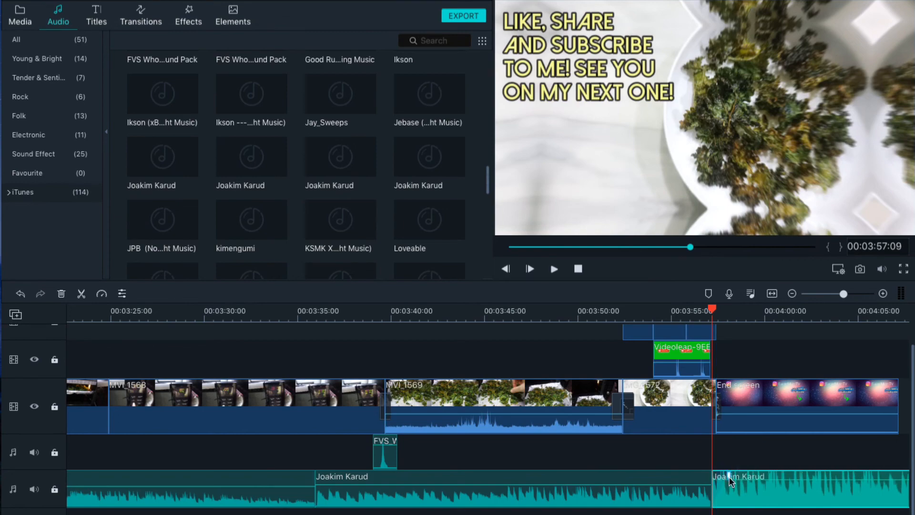
- Cut off the excess Joakim Karud music where the end screen clip finishes and return the playhead to the "Hi!" greeting
{"action": "key", "text": "space"}
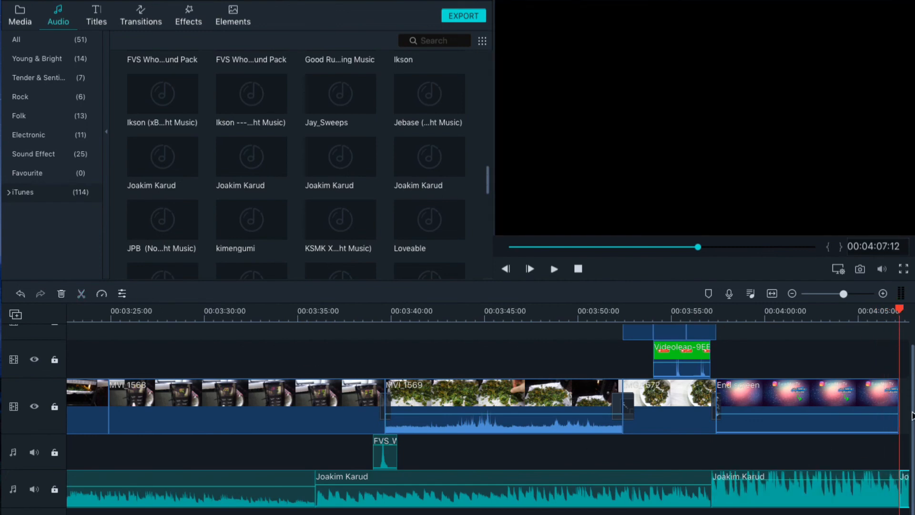
{"action": "scroll", "coordinate": [837, 464], "scroll_direction": "right", "scroll_amount": 5}
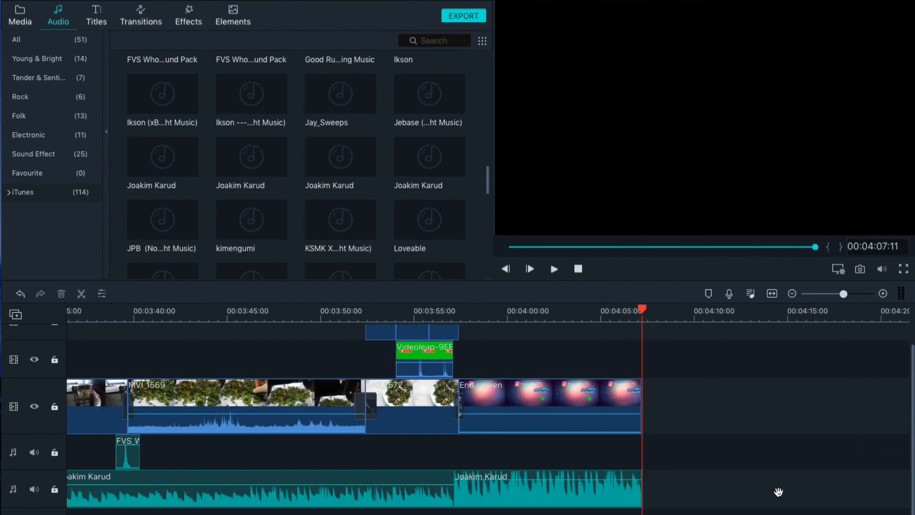
{"action": "left_click", "coordinate": [673, 316]}
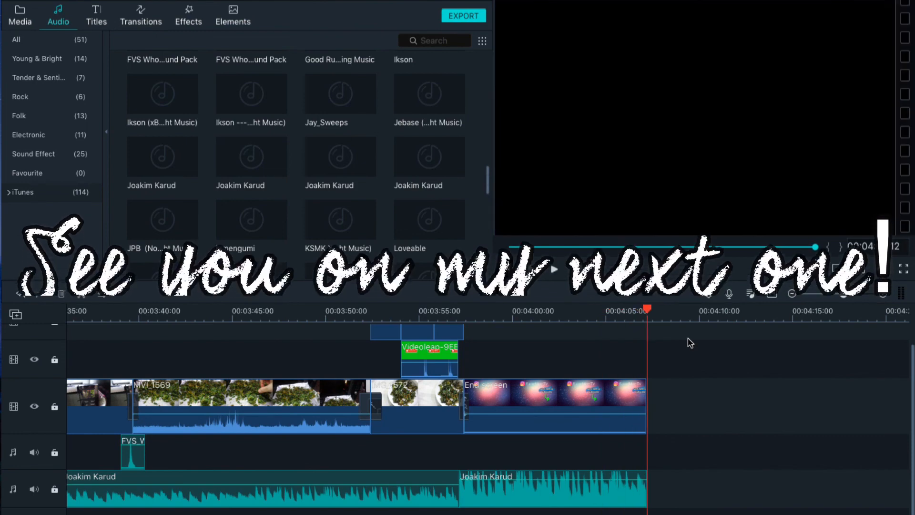
{"action": "left_click", "coordinate": [573, 310]}
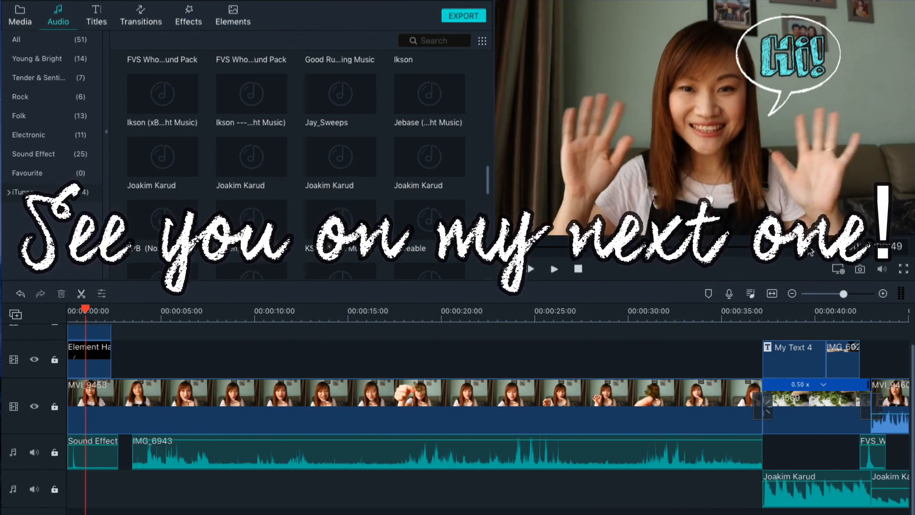